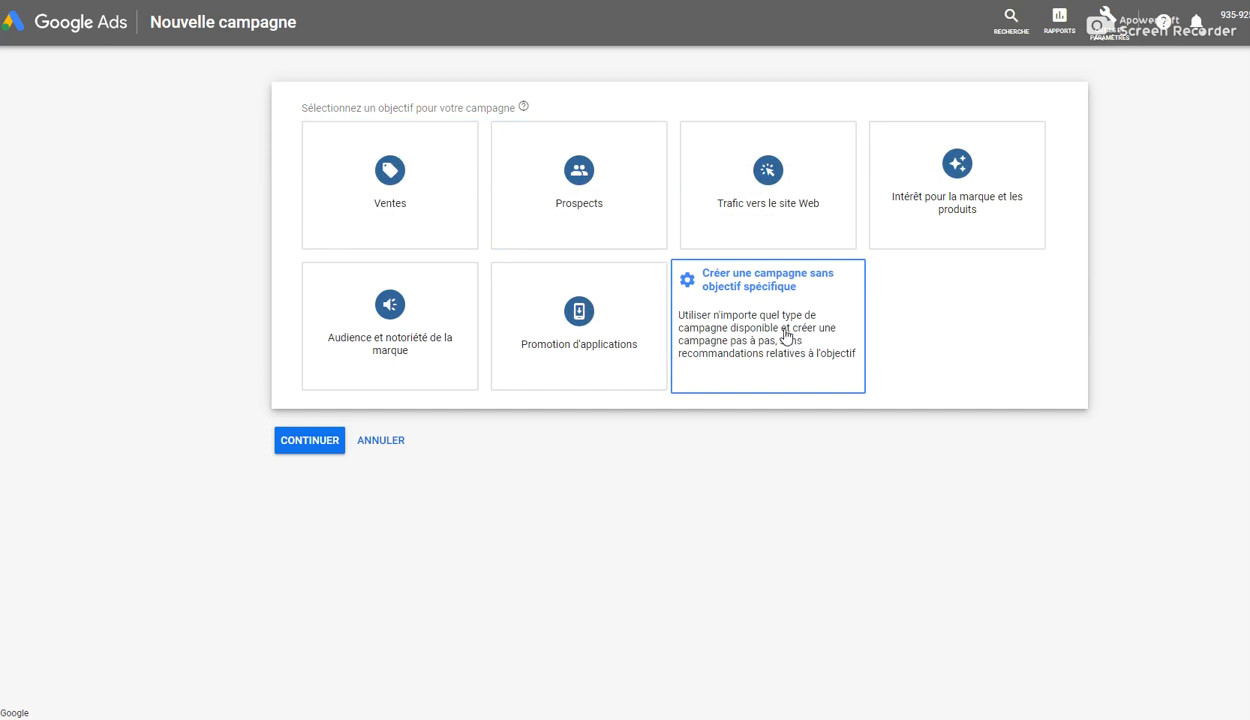
Step: Start a campaign without a specific objective, using the Vidéo type and the Campagne vidéo personnalisée subtype
click(787, 337)
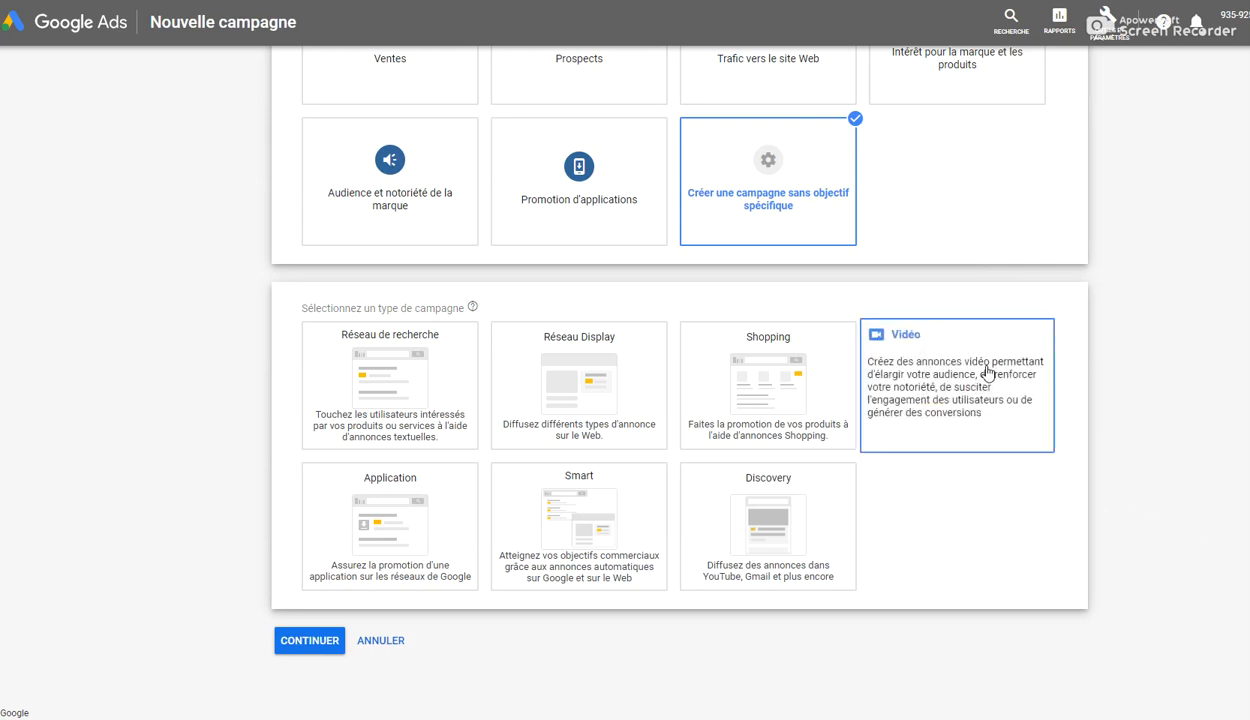
click(987, 372)
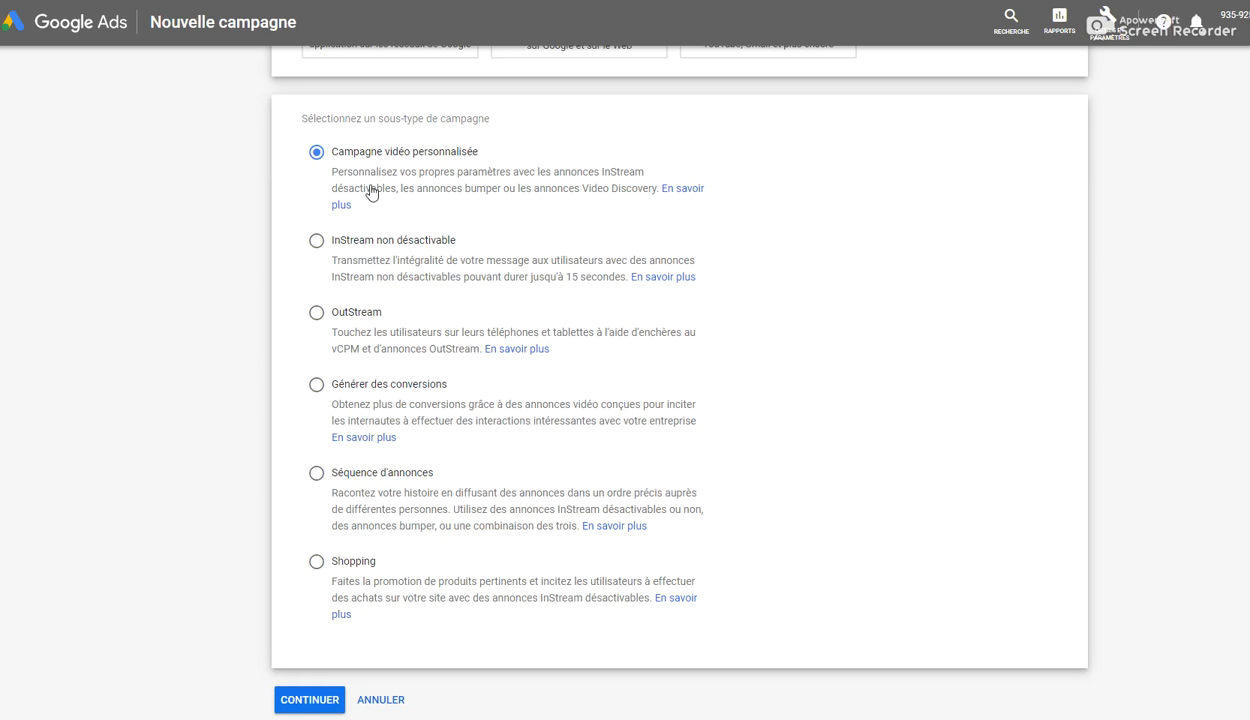
click(310, 699)
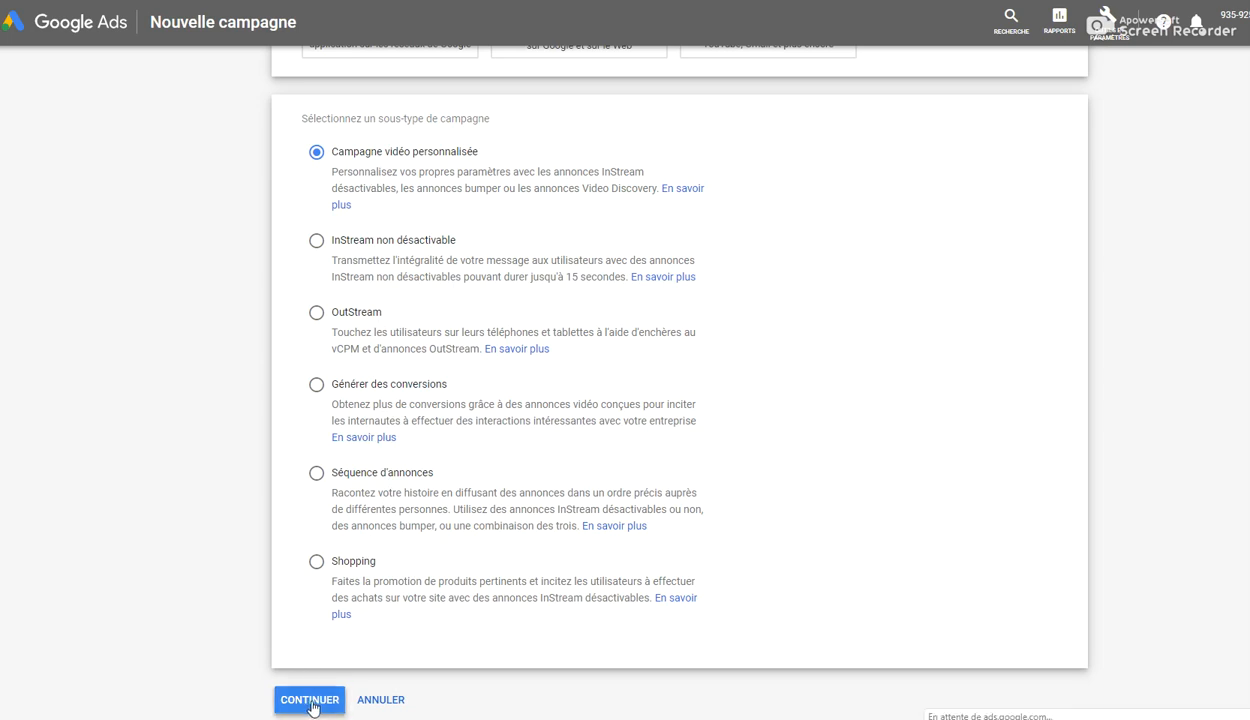
Step: Name the campaign "Promo Article X Kitchen"
triple_click(434, 220)
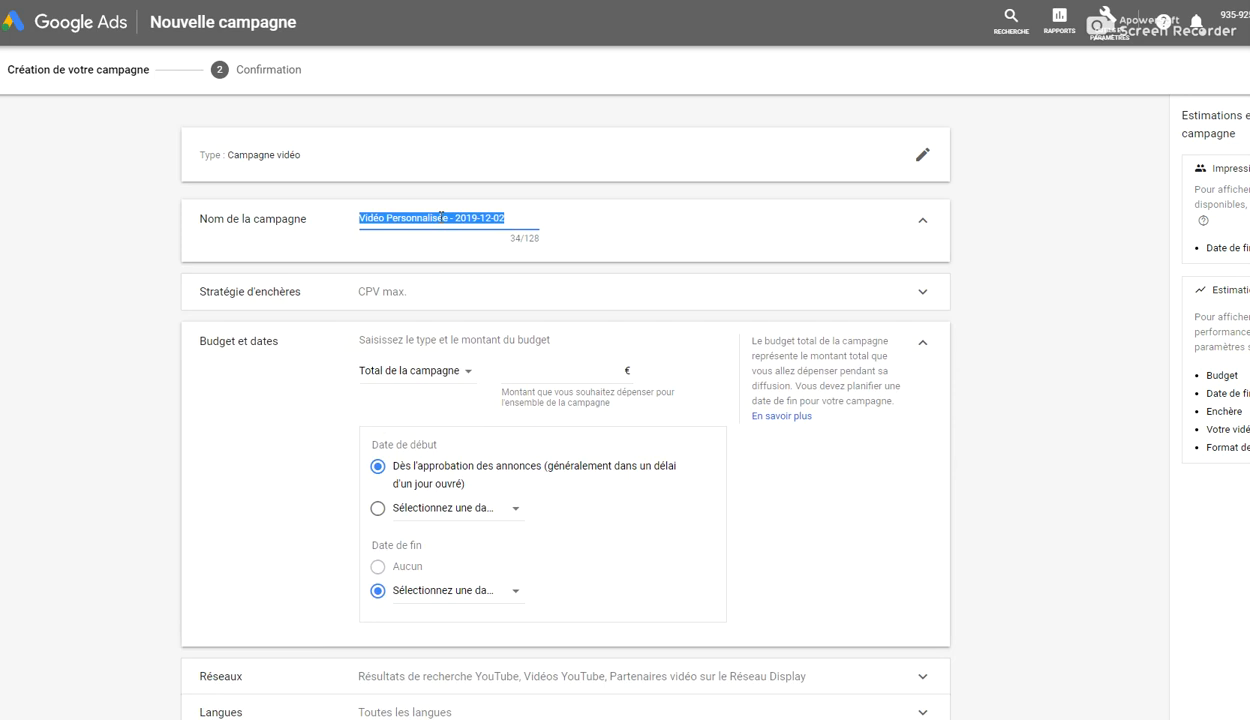
text(Pro)
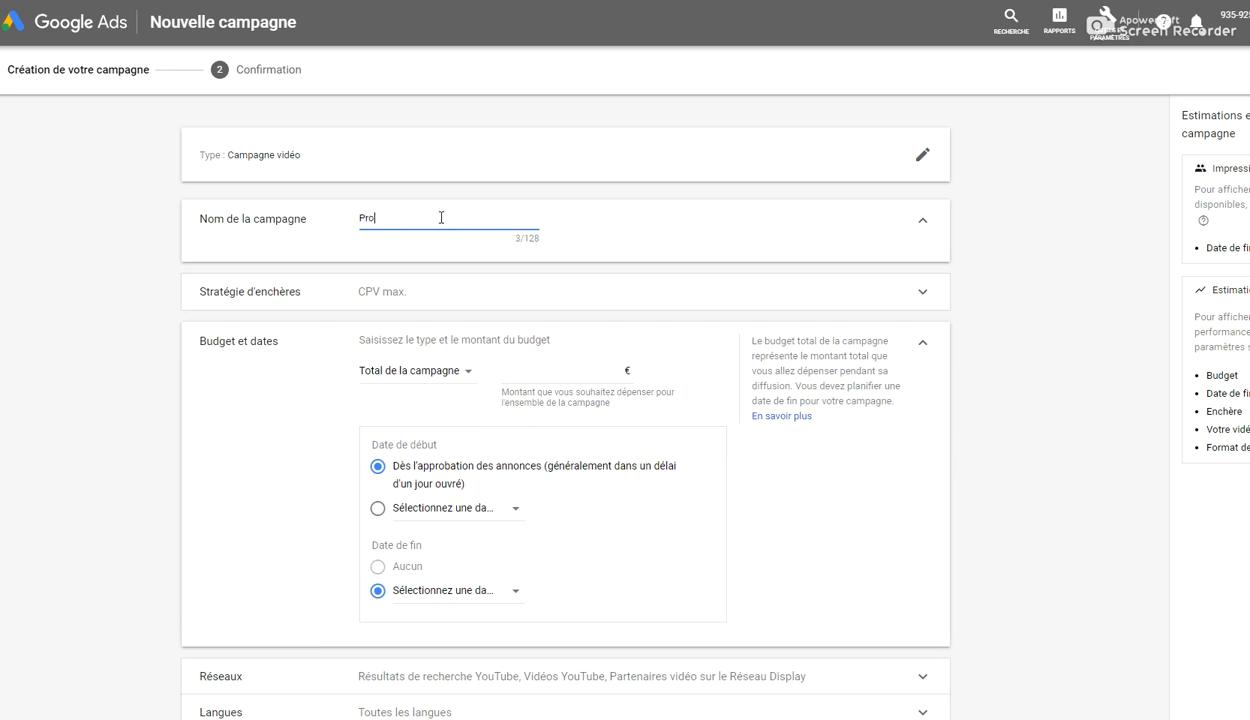
text(mo Article X Kitchen)
Step: Try the CPM cible bidding strategy and return to CPV max
click(556, 290)
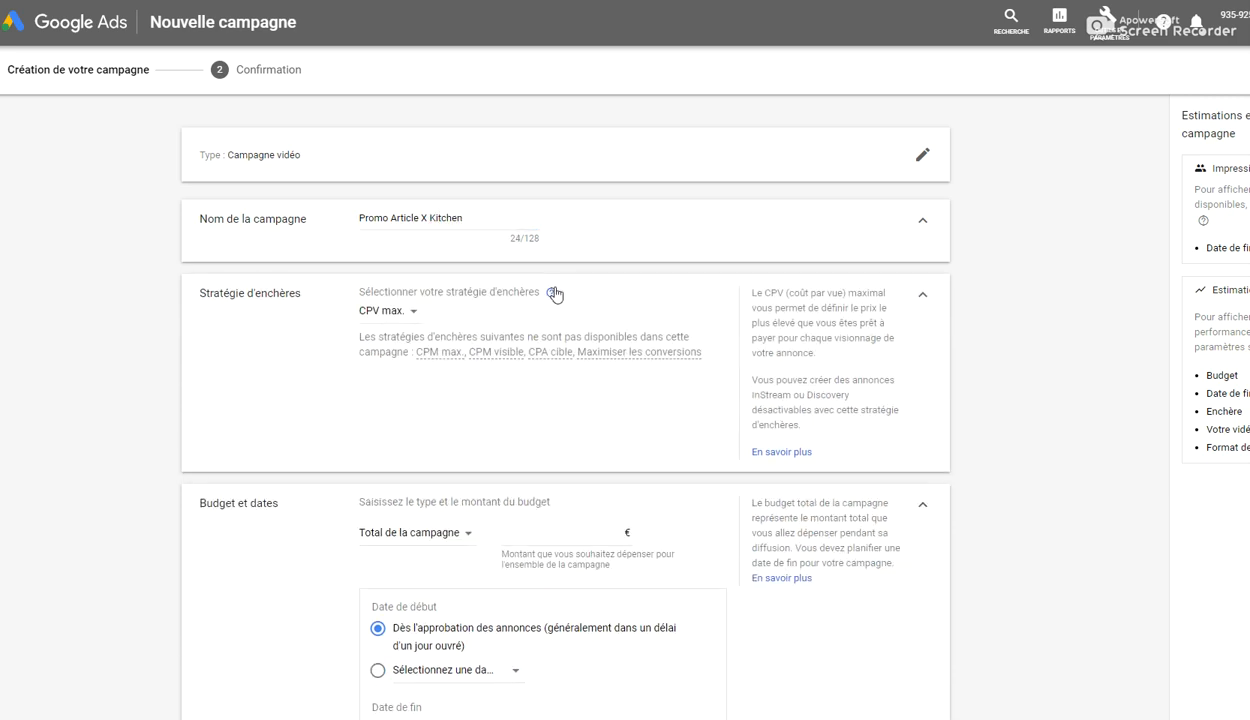
click(401, 313)
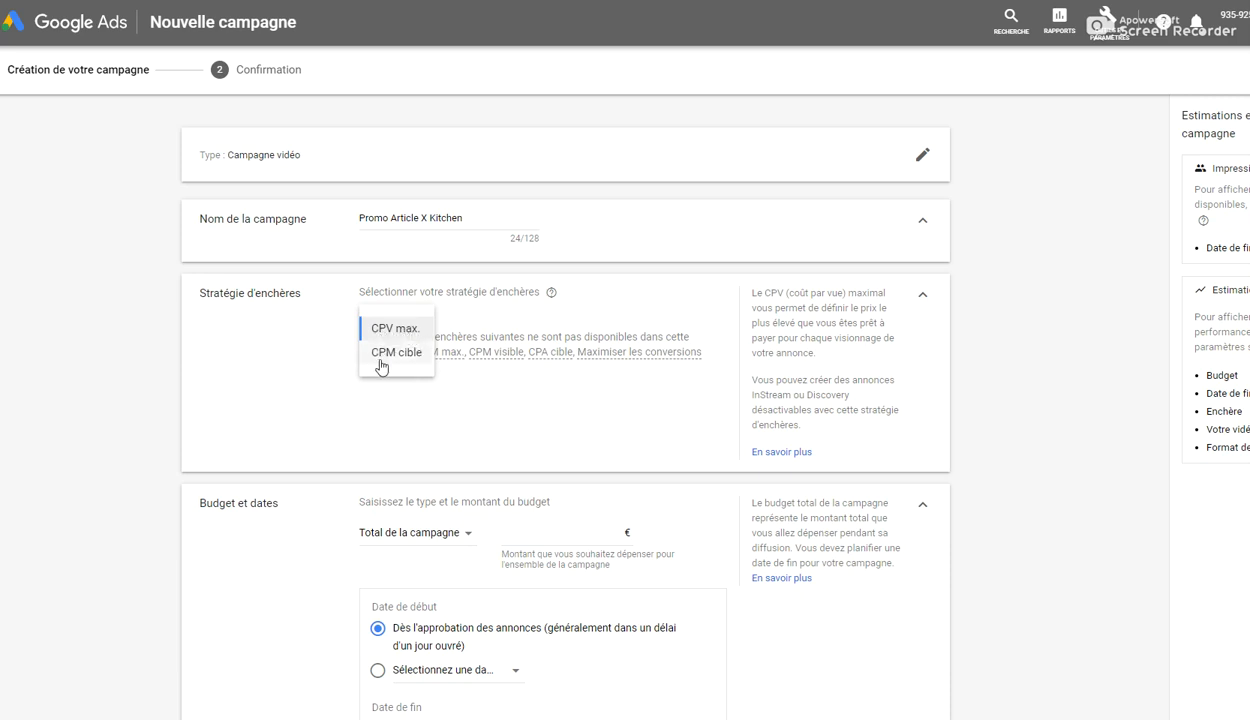
click(380, 364)
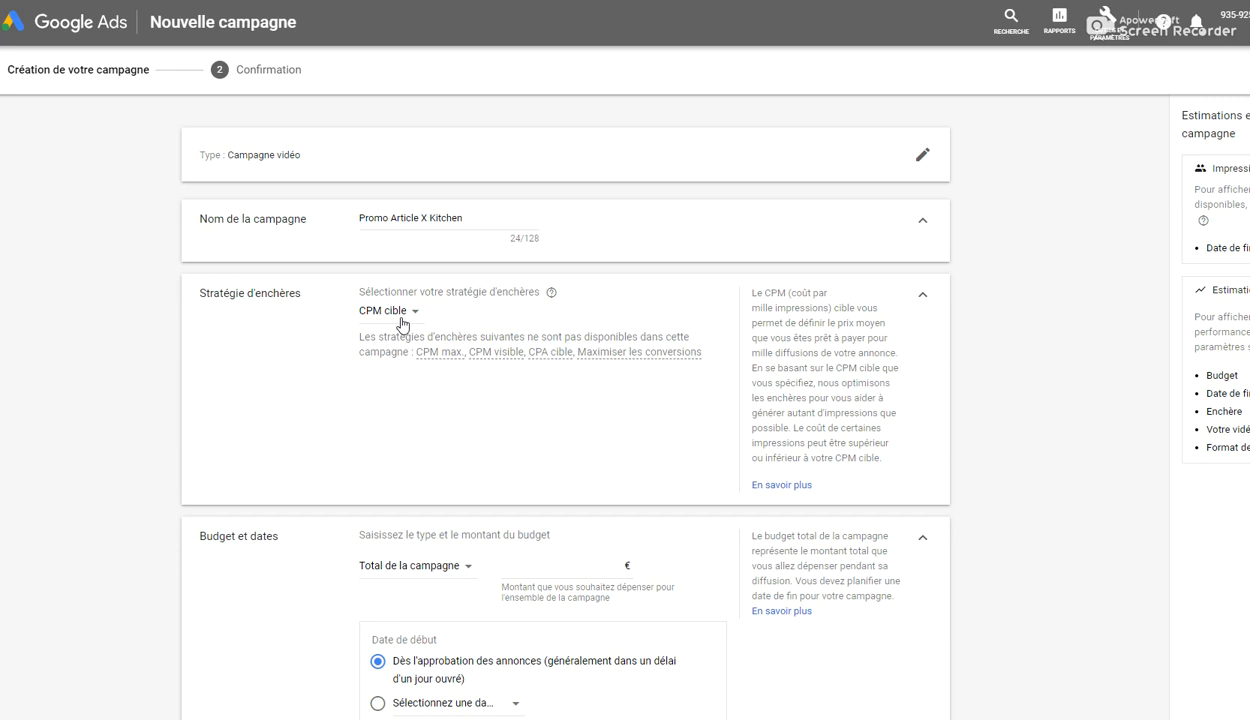
click(412, 313)
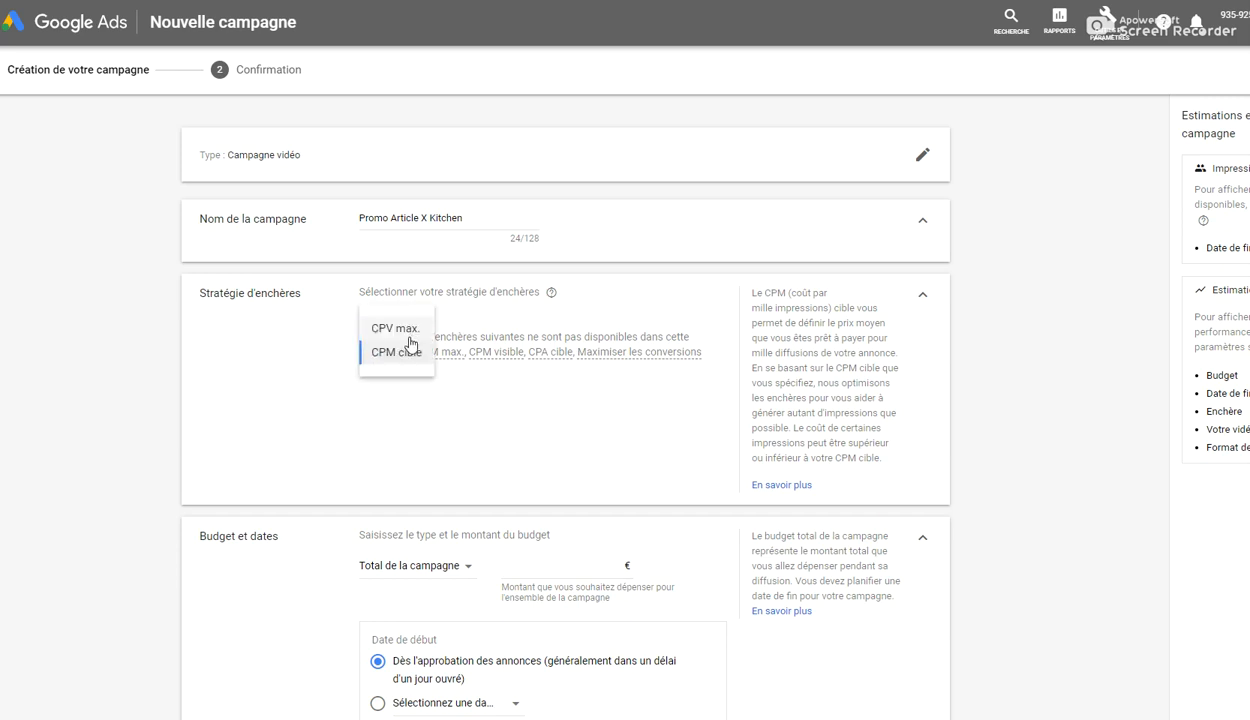
click(410, 334)
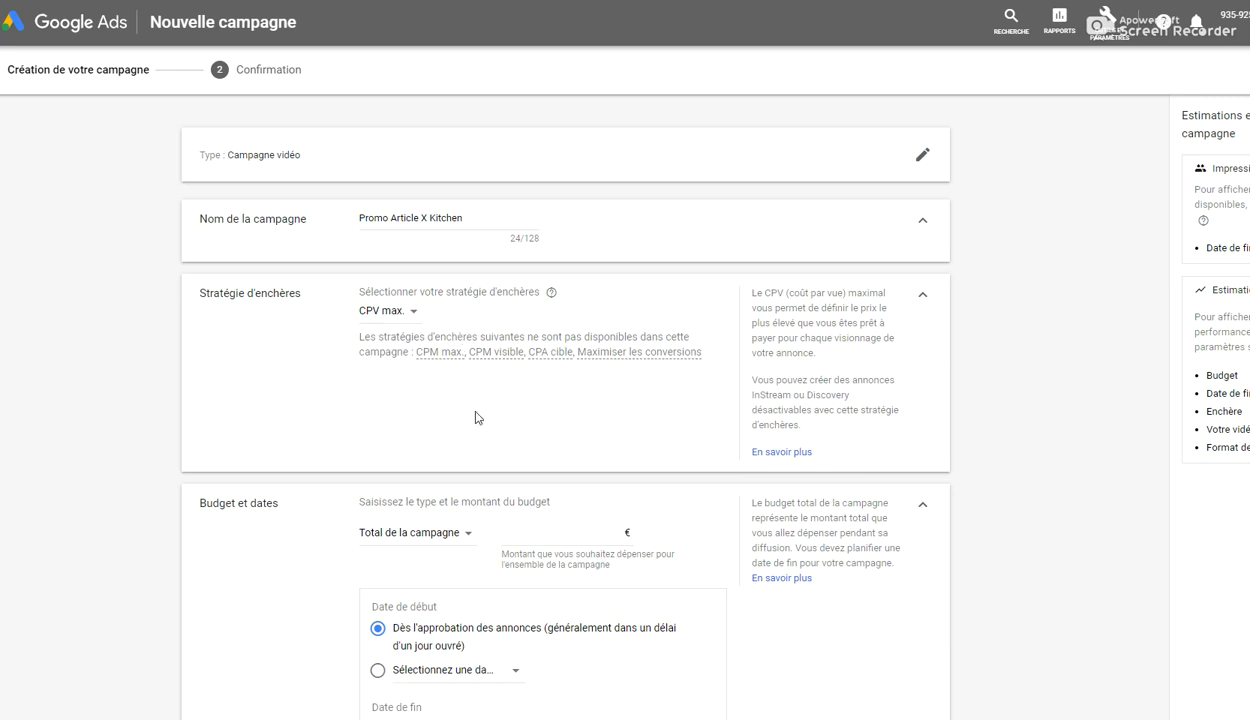
Step: Change the budget type to Quotidien and set the daily amount to 10 €
scroll(469, 407, down, 2)
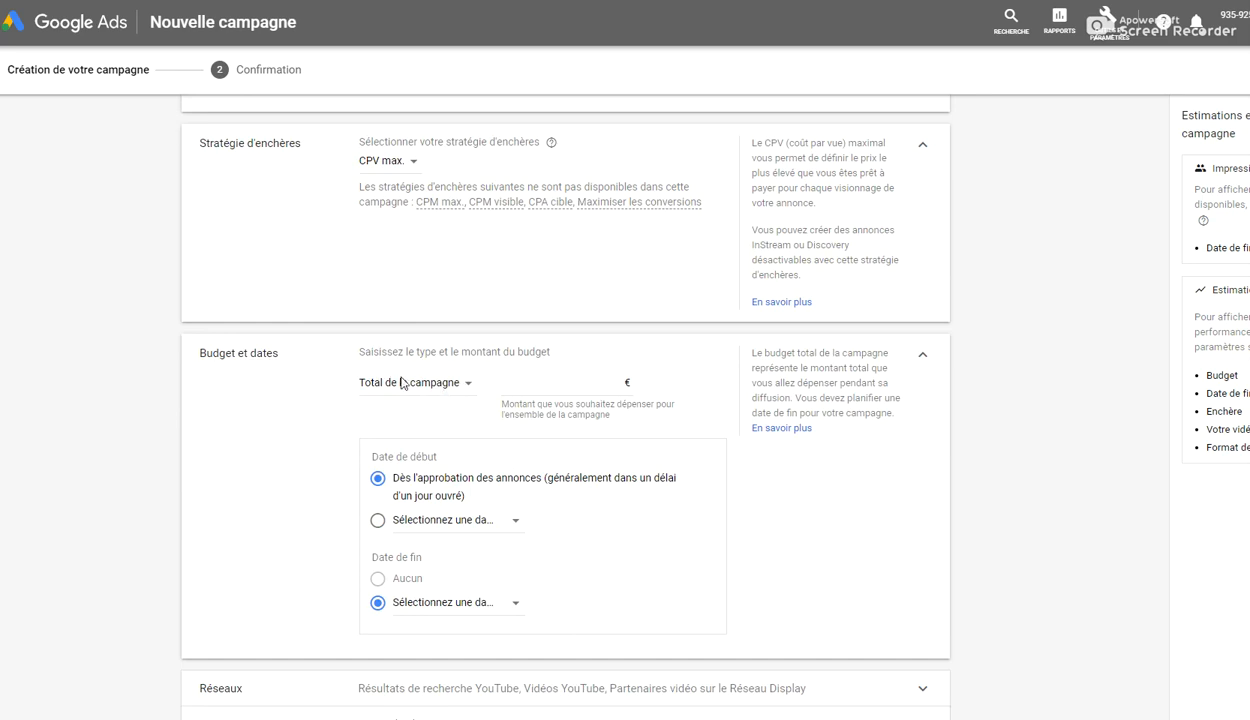
click(468, 386)
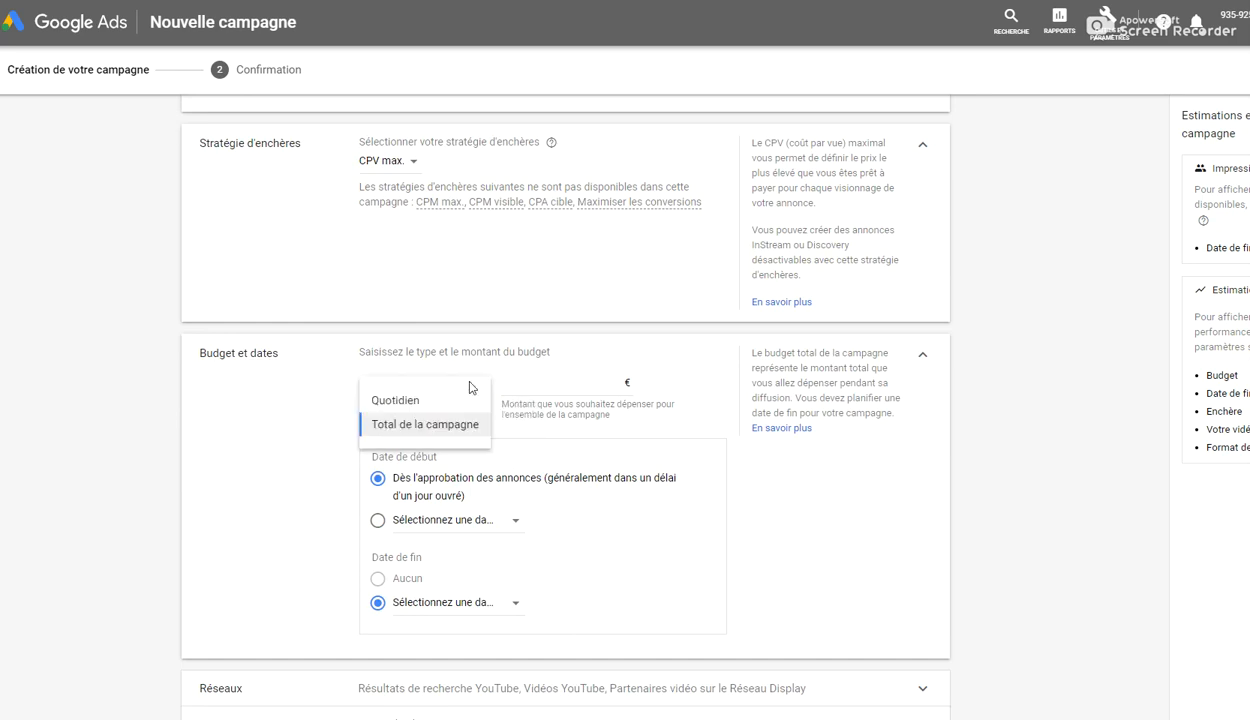
click(430, 403)
click(512, 384)
text(10)
click(988, 416)
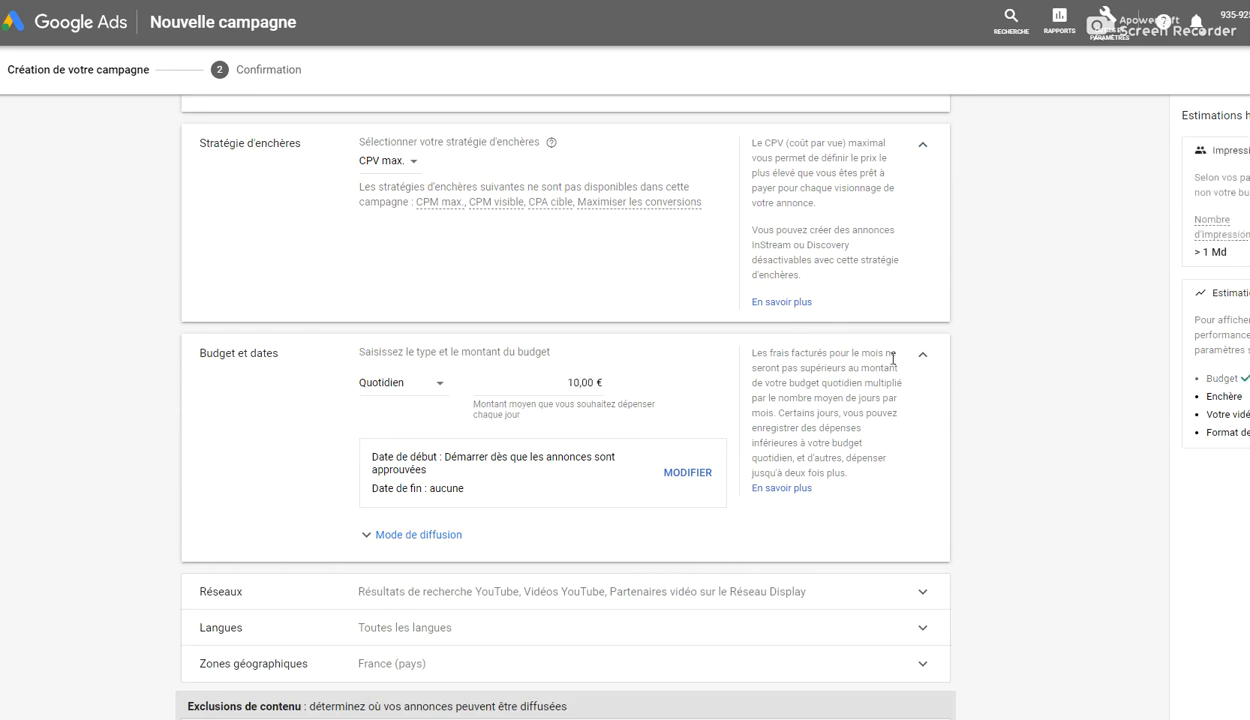
Step: Set the campaign's end date to 31 December 2019 and show the delivery mode options
scroll(795, 368, down, 2)
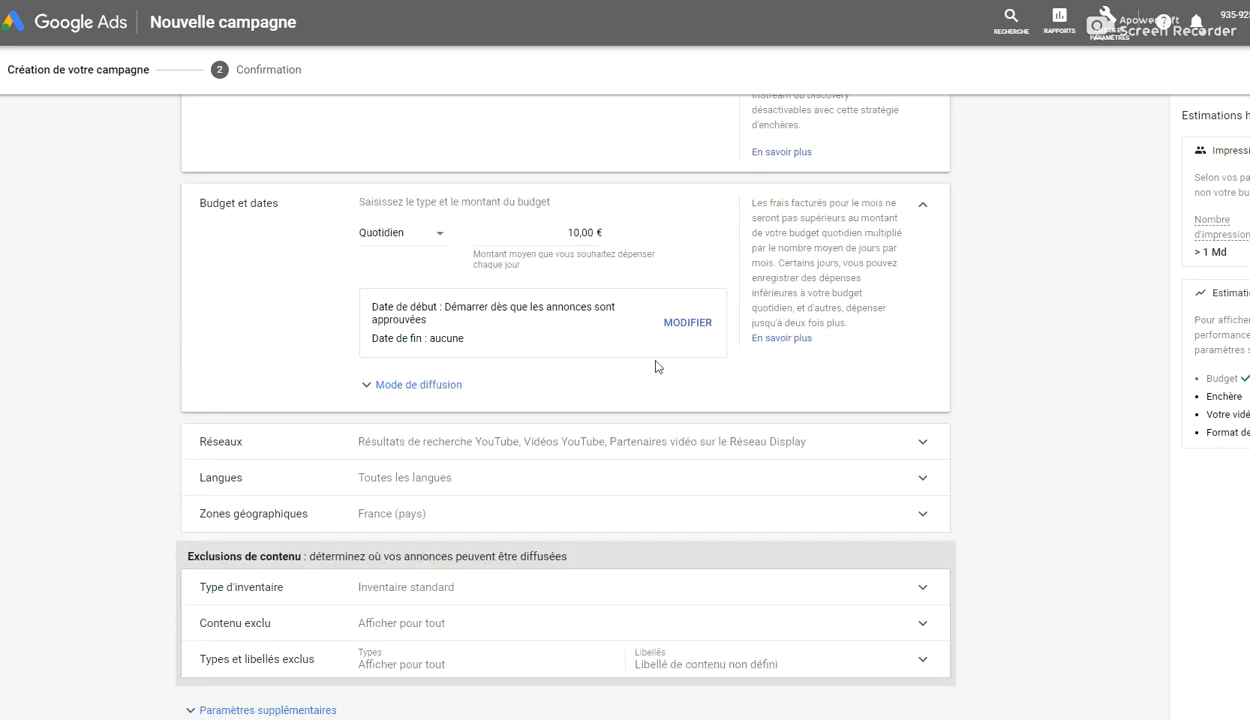
click(694, 328)
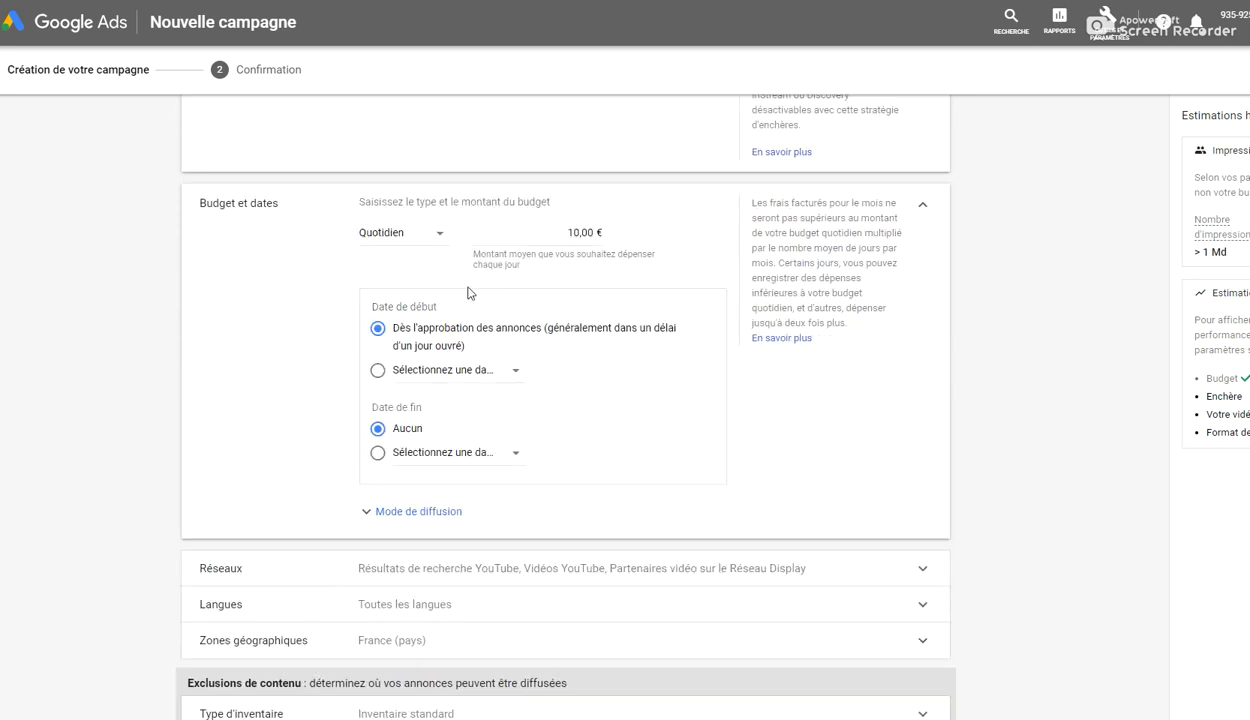
click(378, 453)
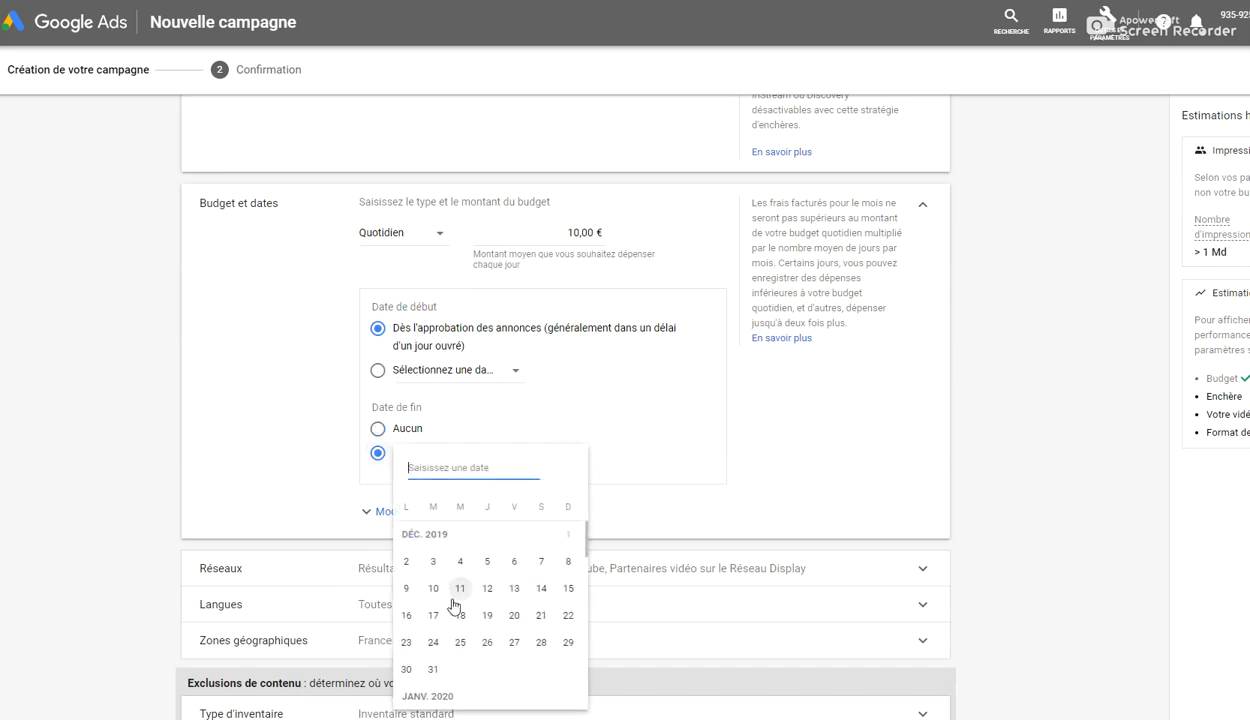
click(433, 669)
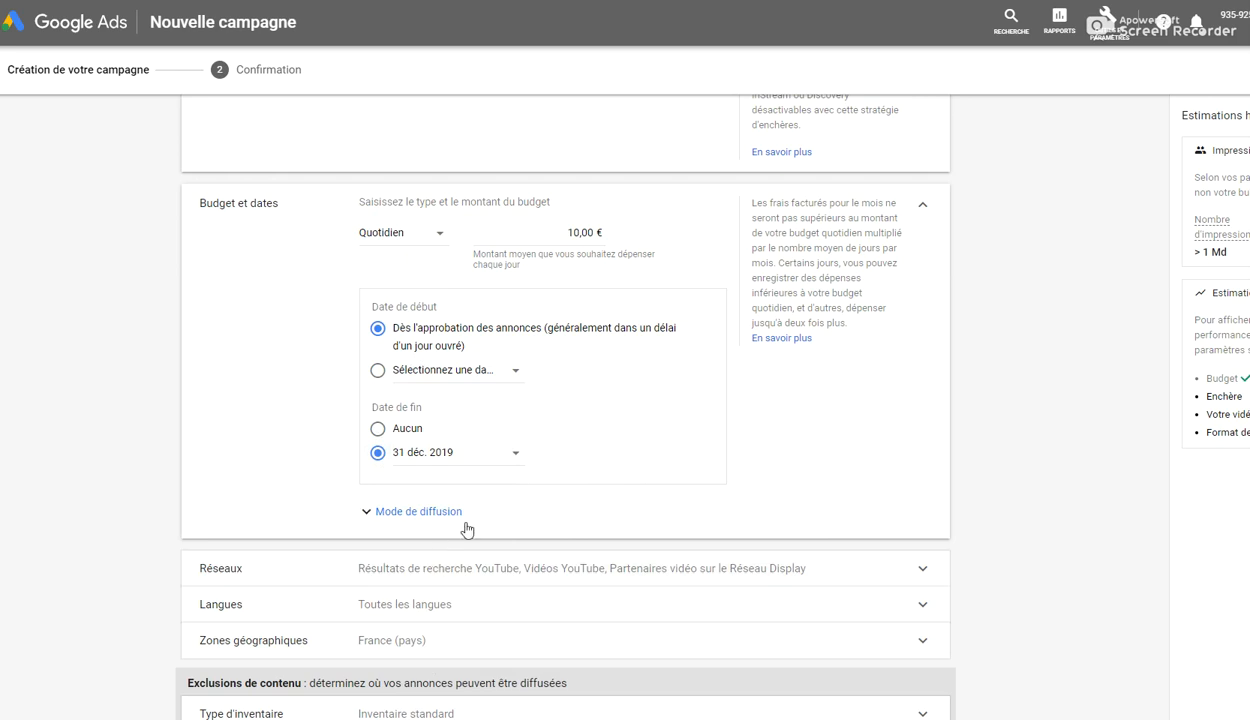
click(389, 511)
scroll(398, 507, down, 1)
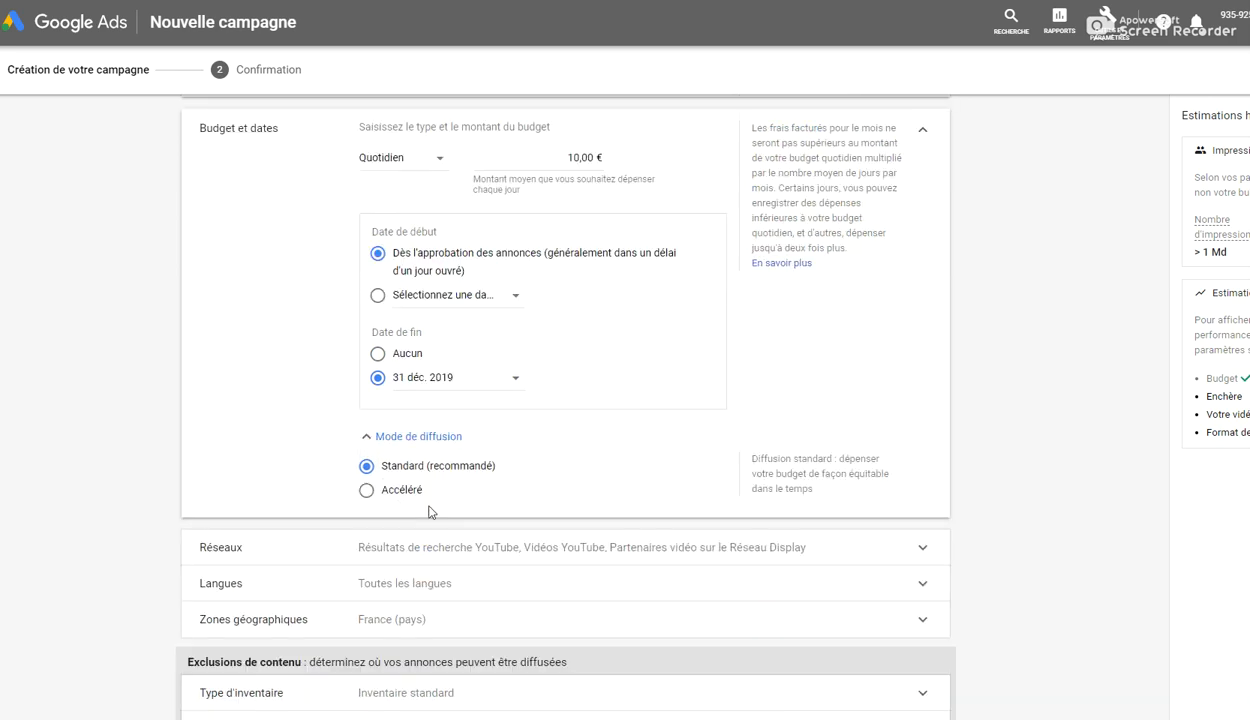
Step: Exclude YouTube search results and Display Network video partners from the campaign's networks
scroll(550, 483, down, 2)
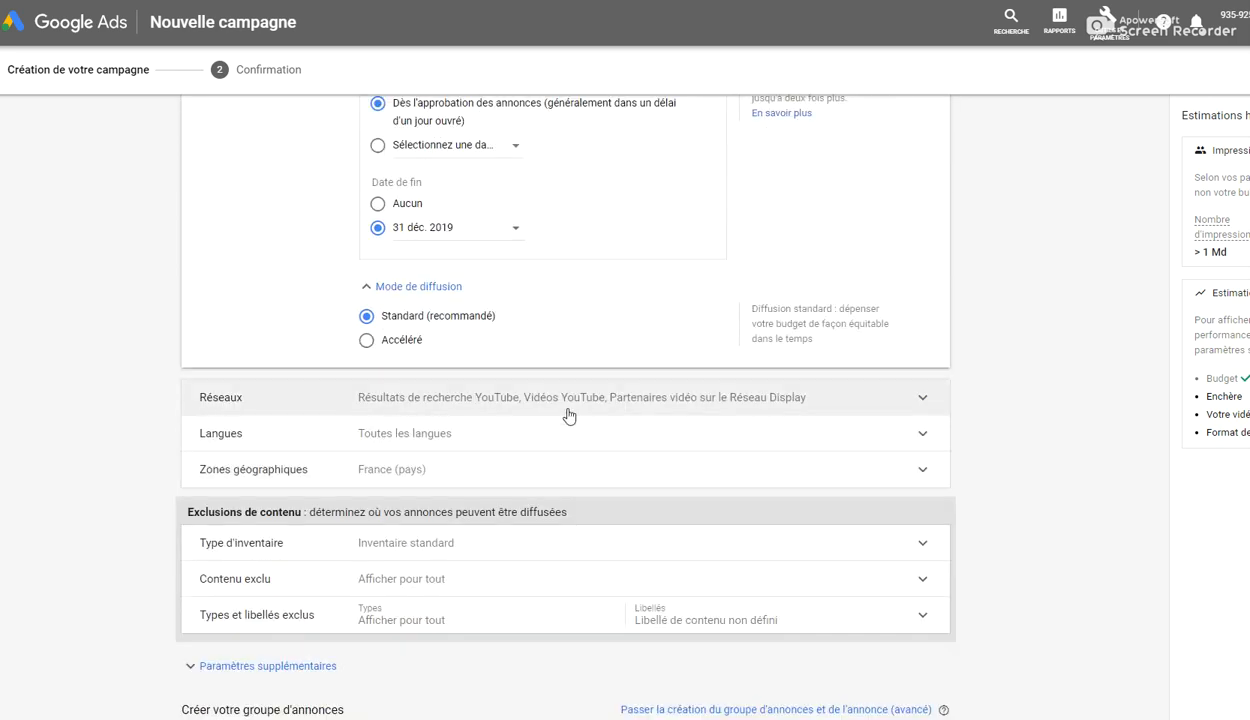
click(912, 404)
scroll(910, 402, down, 1)
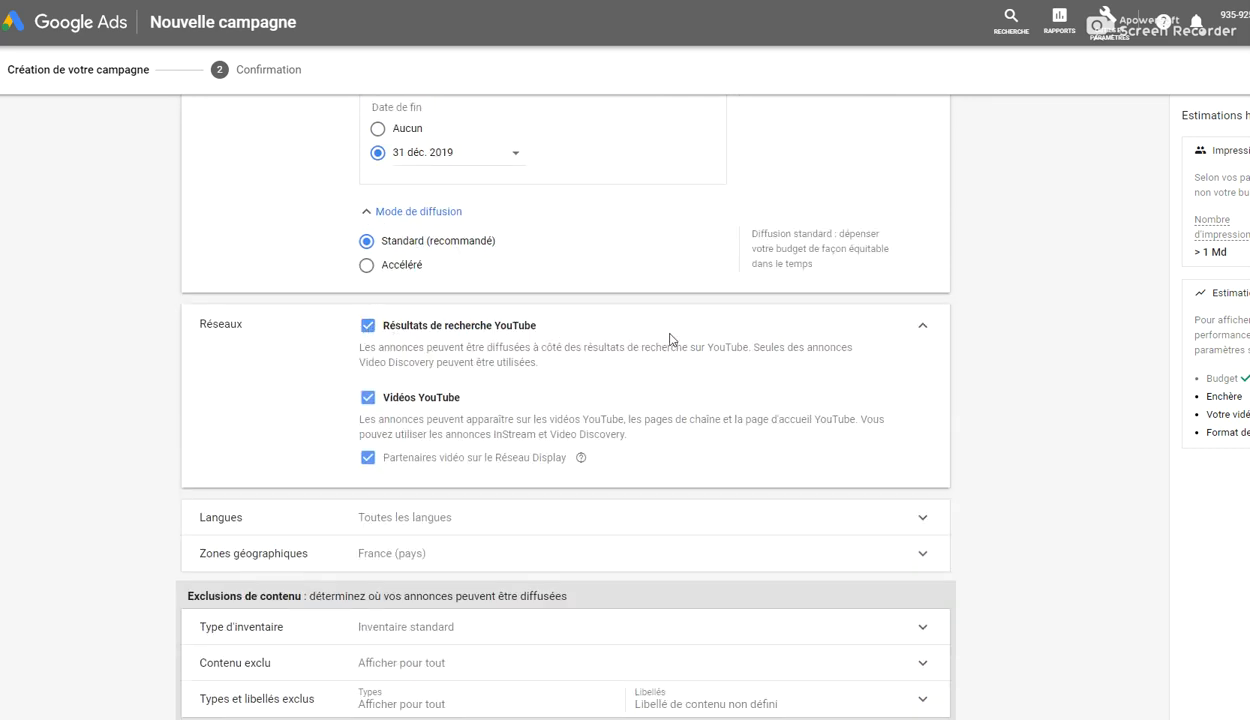
click(367, 326)
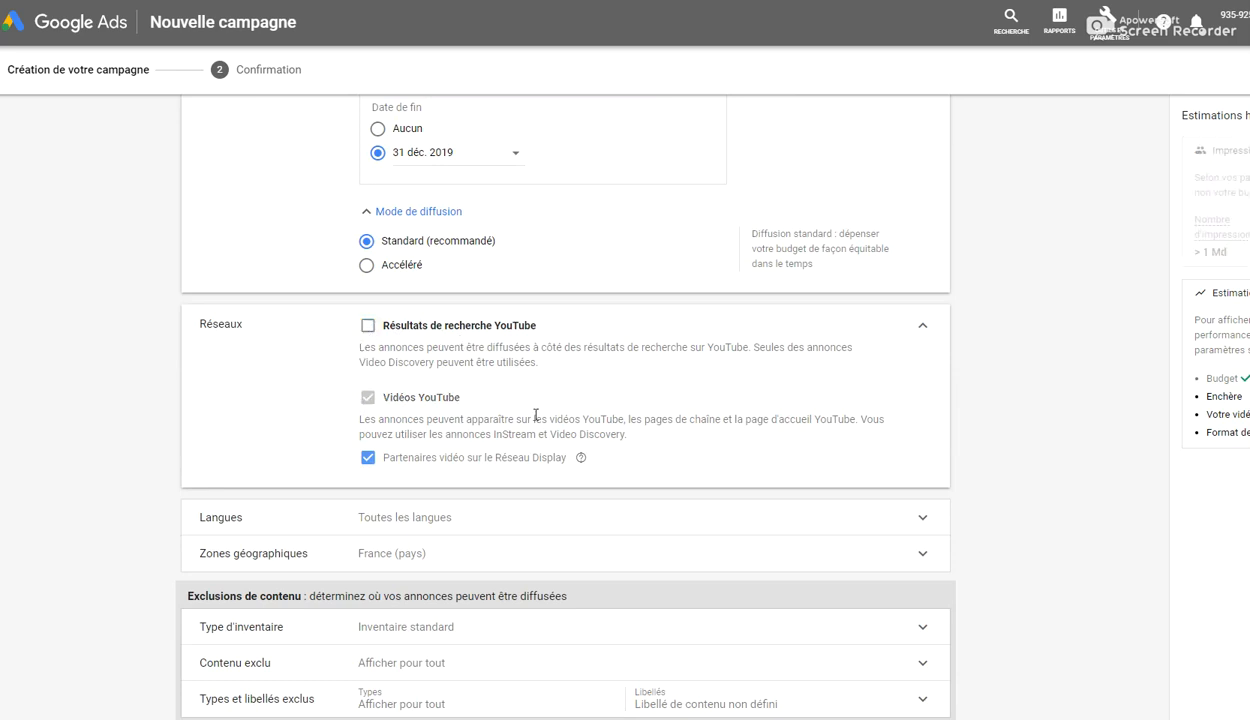
click(367, 459)
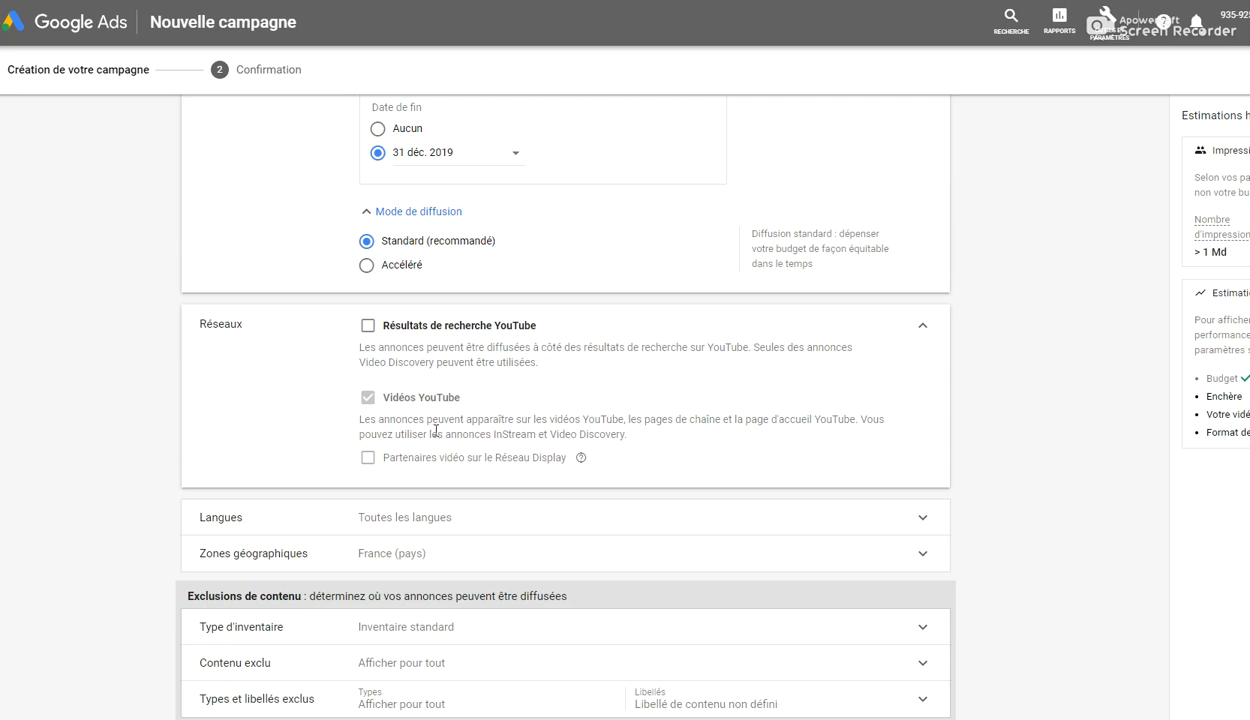
click(376, 459)
click(376, 459)
Step: Restrict the campaign's target languages to Français
scroll(413, 449, down, 1)
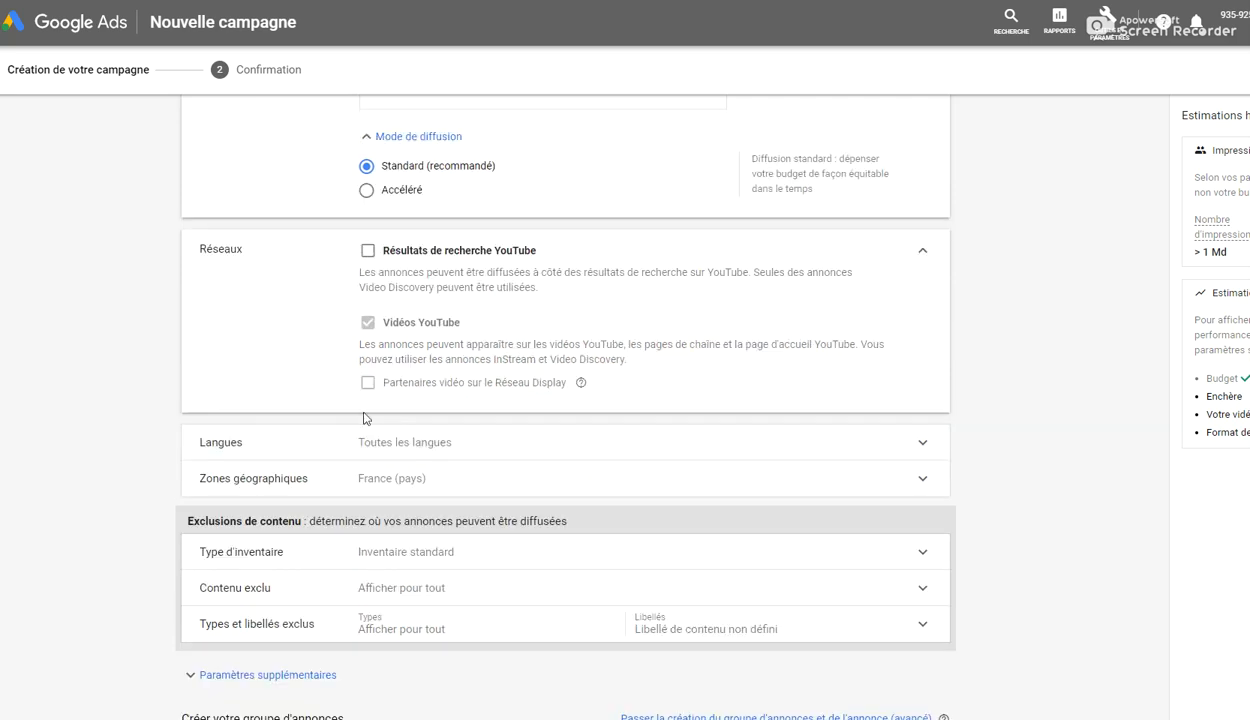
click(558, 452)
click(443, 350)
text(frf)
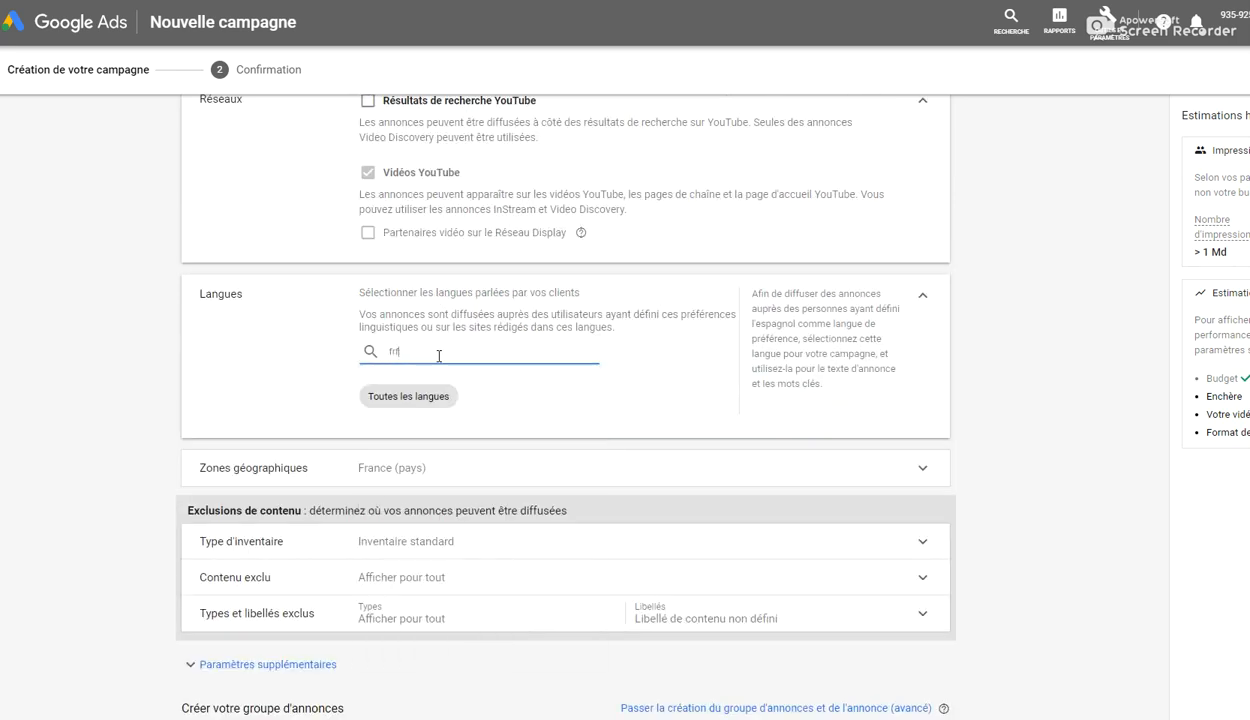
text(aa)
click(416, 389)
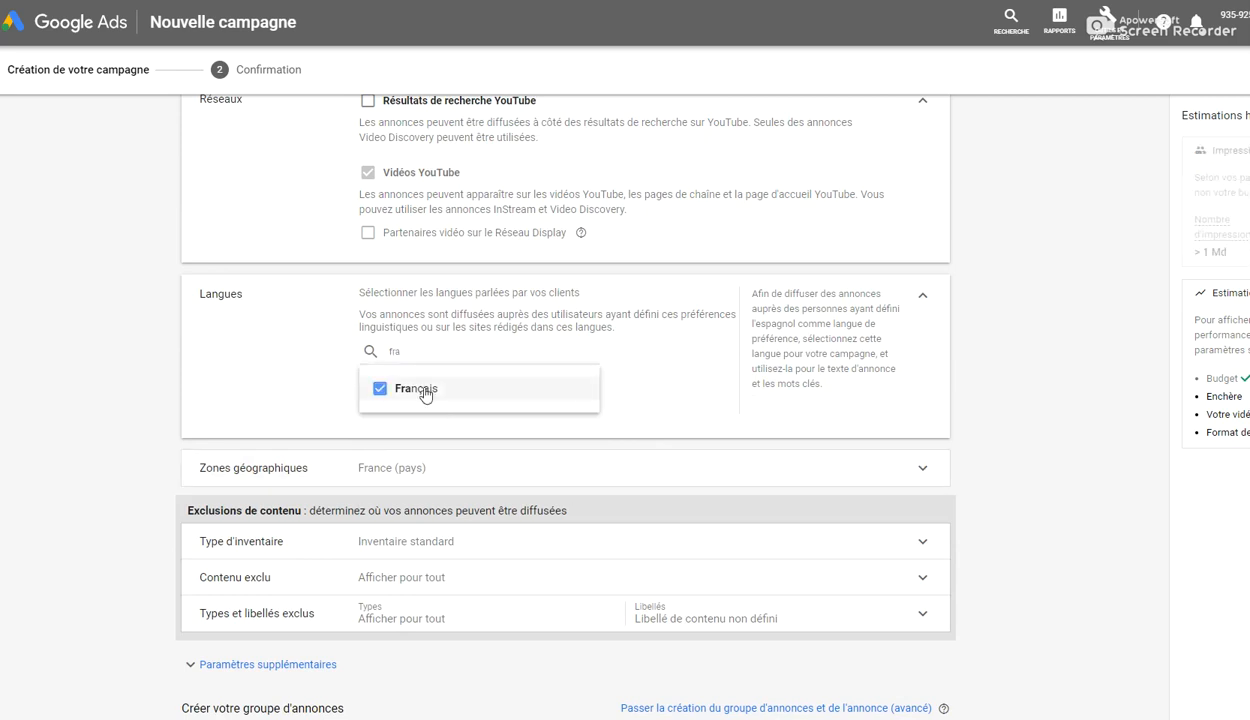
click(1008, 465)
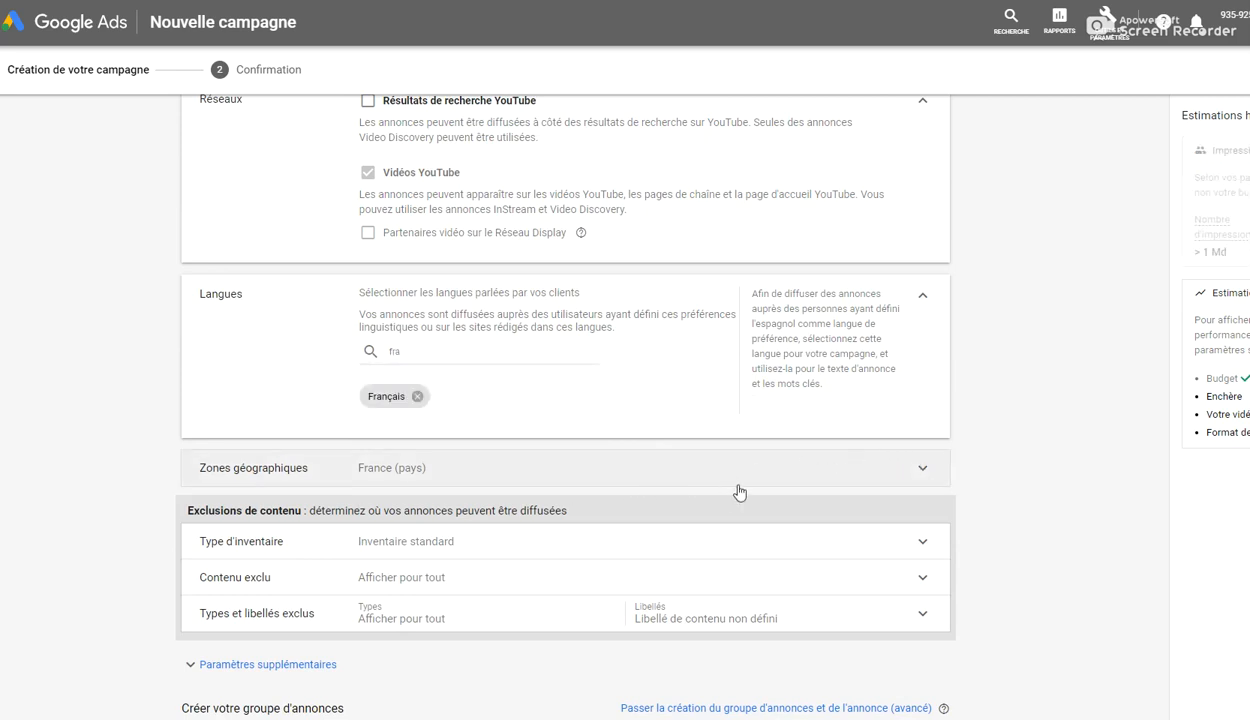
Step: In the additional campaign settings, cap the impression frequency at 1 per week for each viewer
scroll(738, 492, down, 1)
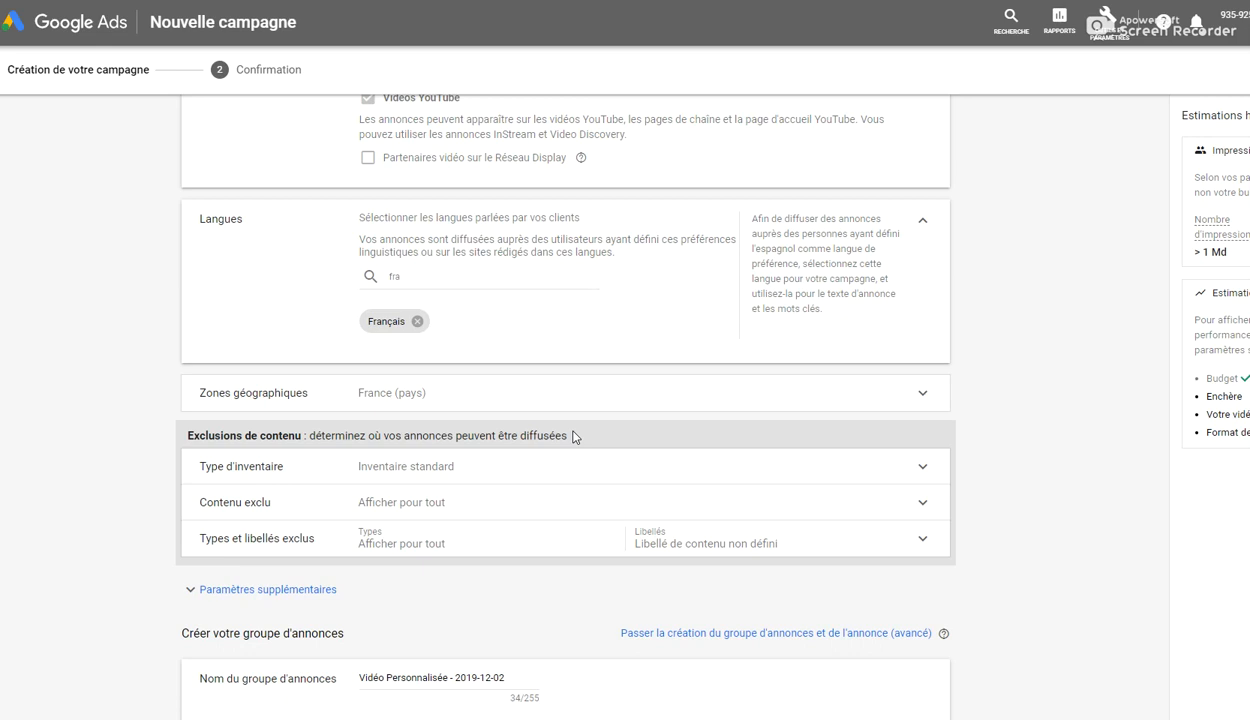
scroll(500, 460, down, 2)
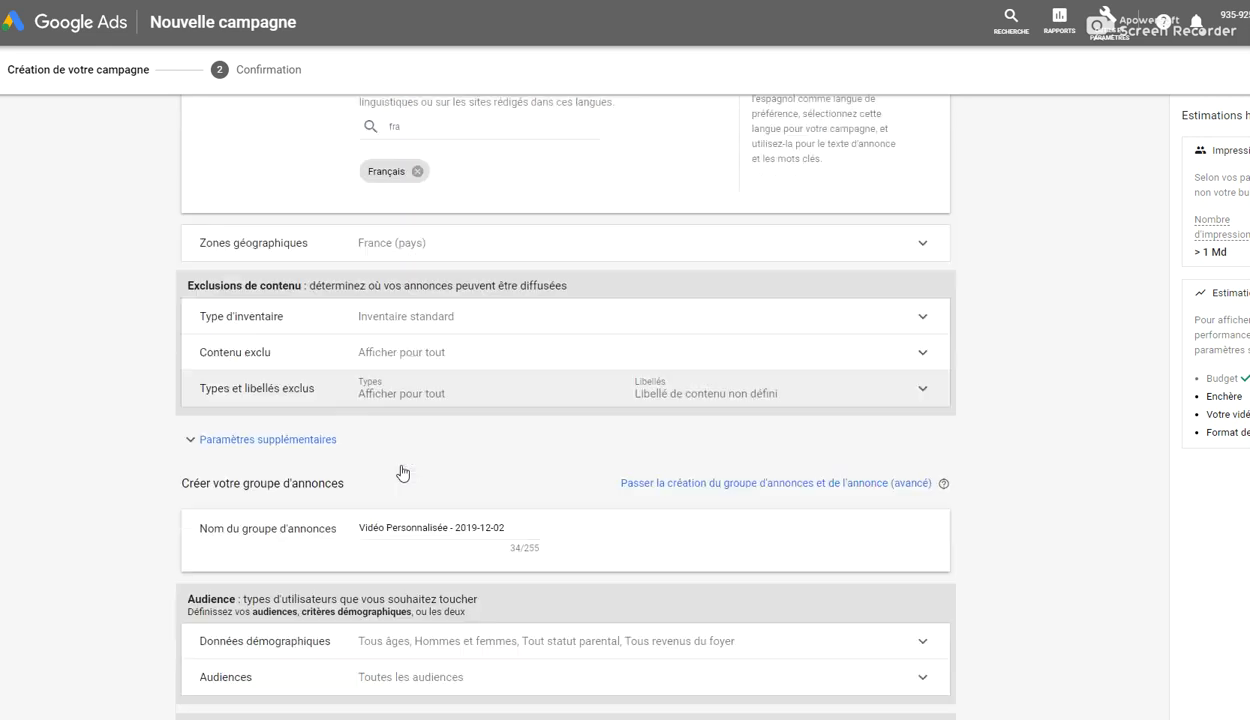
click(304, 440)
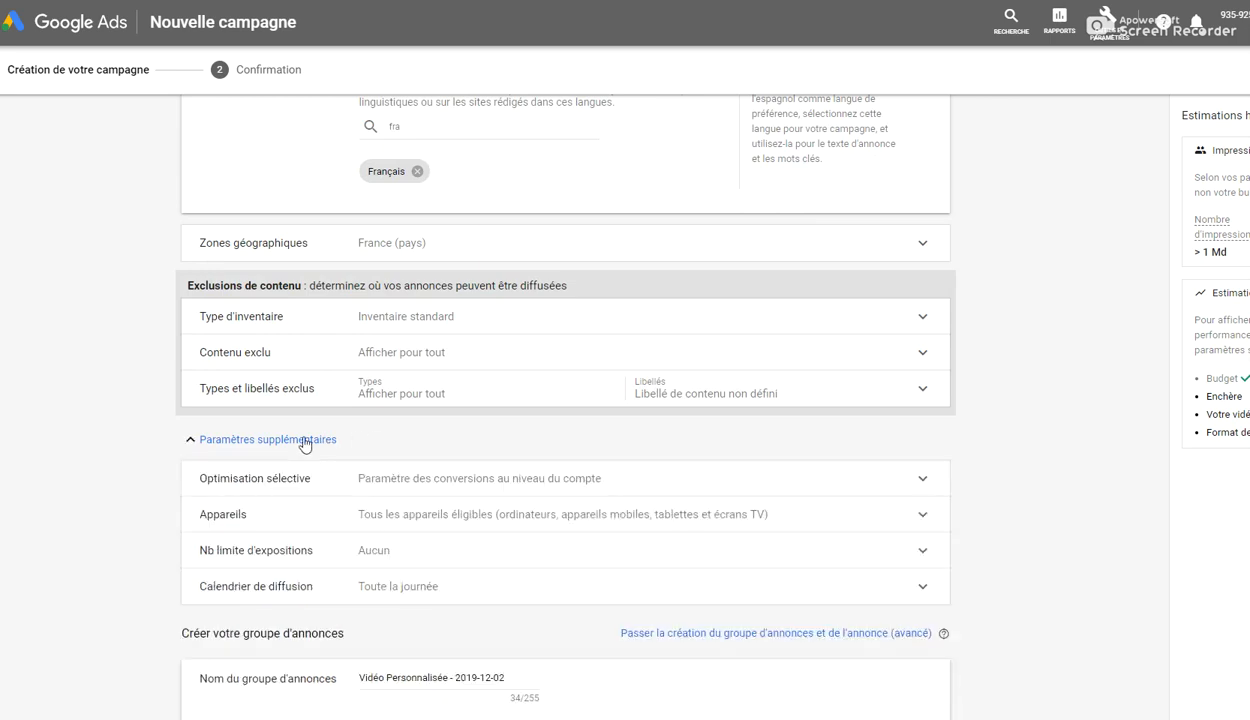
click(610, 562)
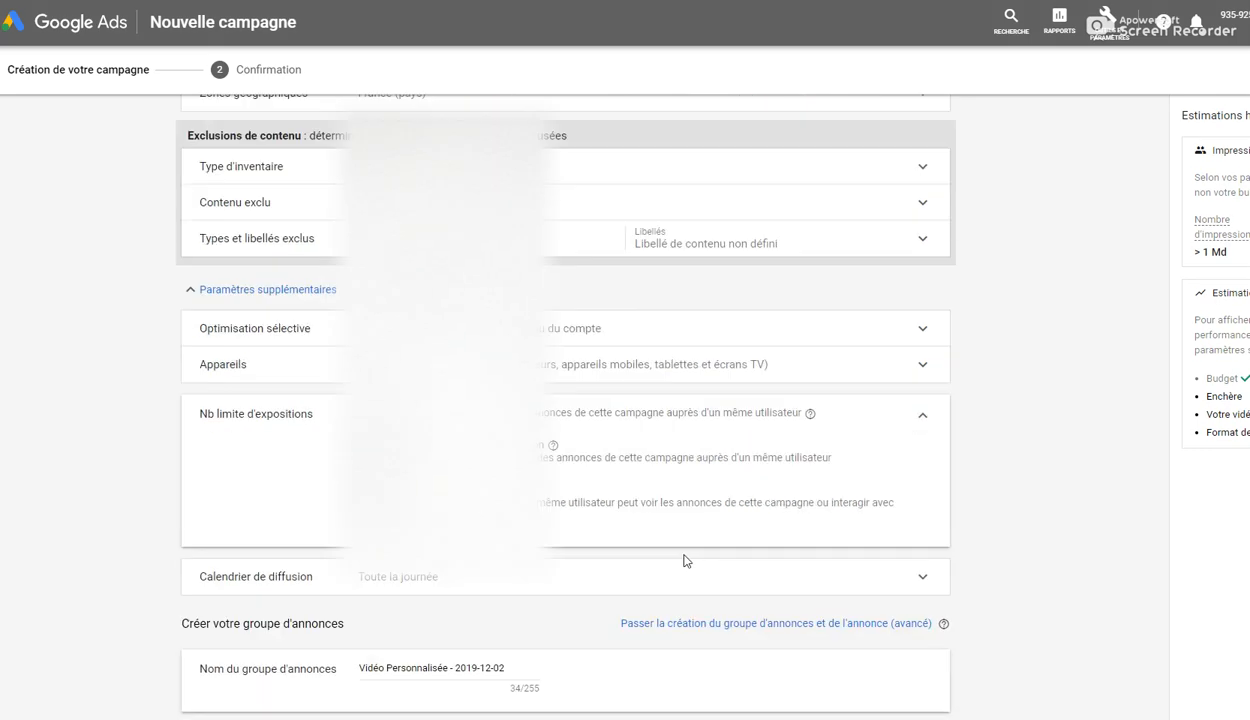
click(374, 447)
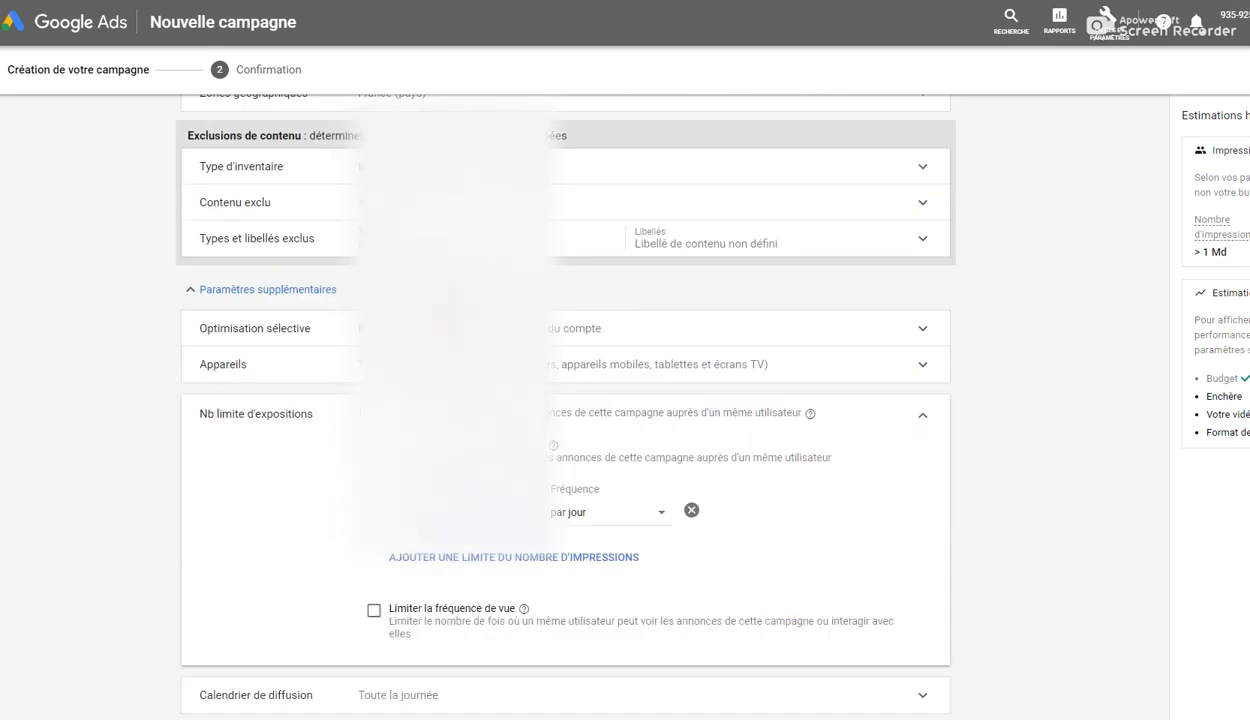
click(461, 515)
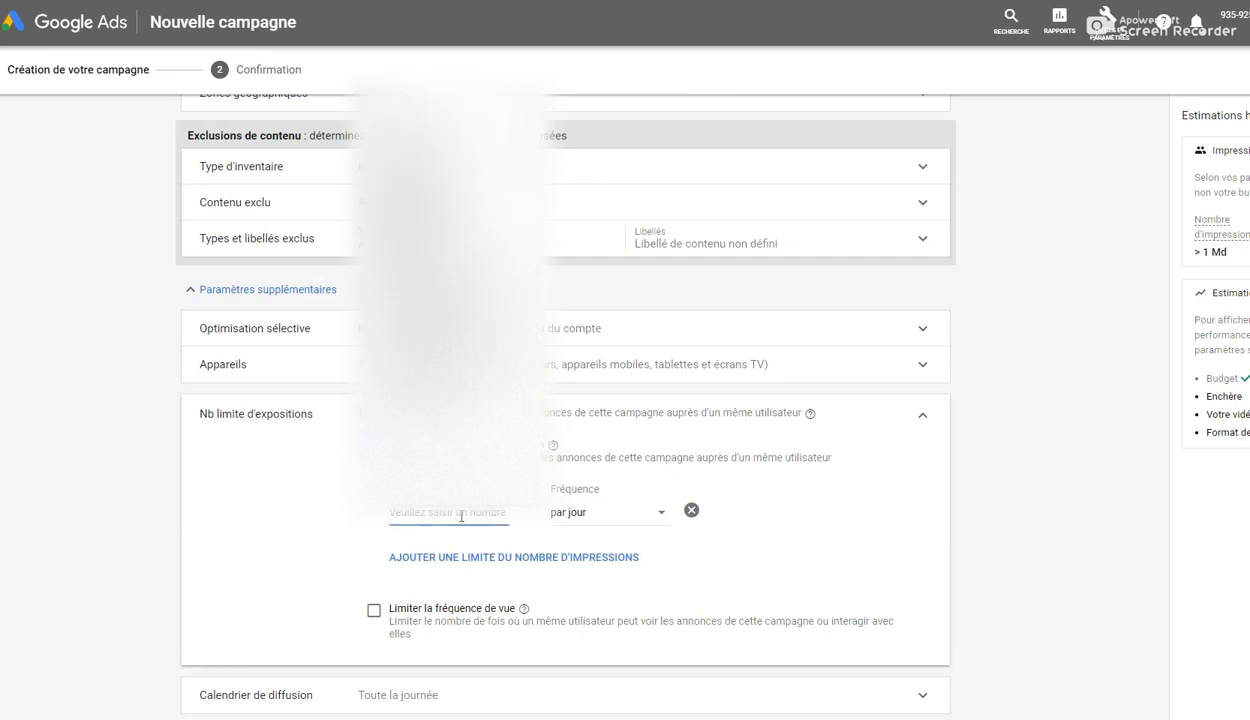
text(1)
click(541, 512)
click(611, 553)
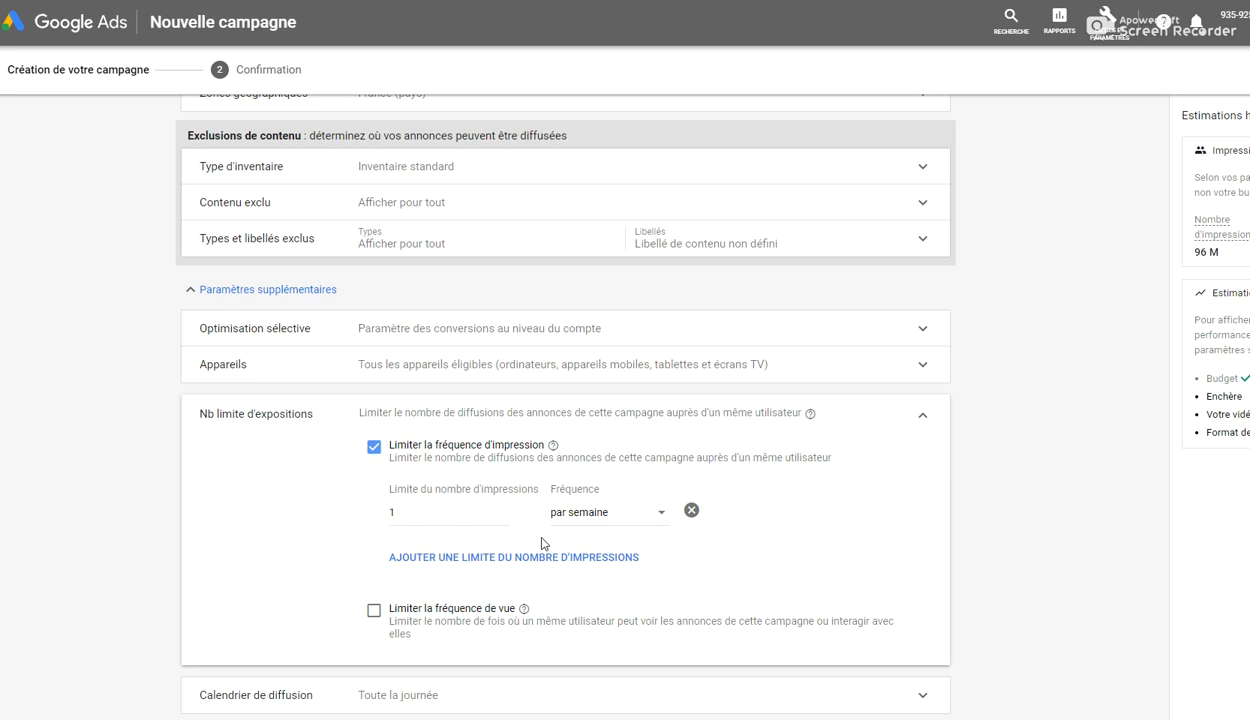
scroll(560, 560, down, 2)
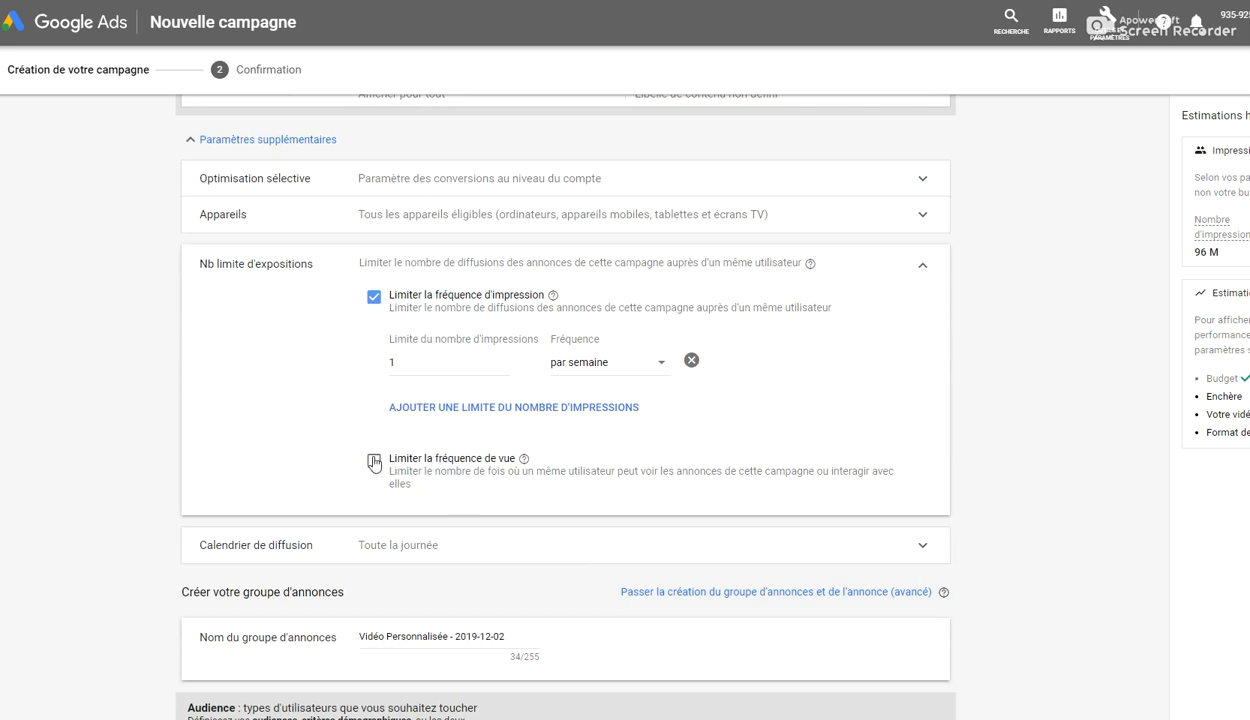
scroll(455, 452, down, 1)
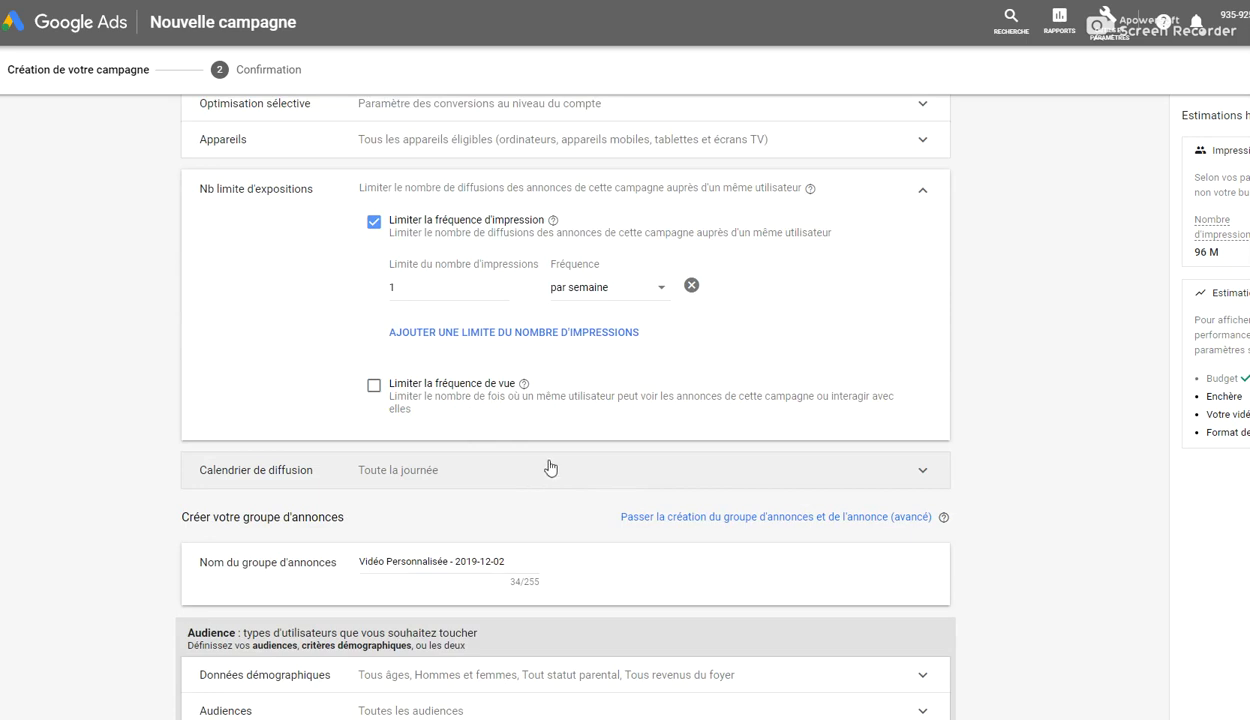
Step: Name the ad group "Groupe 1 X Kitchen"
scroll(550, 468, down, 2)
drag(507, 406, 323, 380)
text(Groupe 1 X Kitchen)
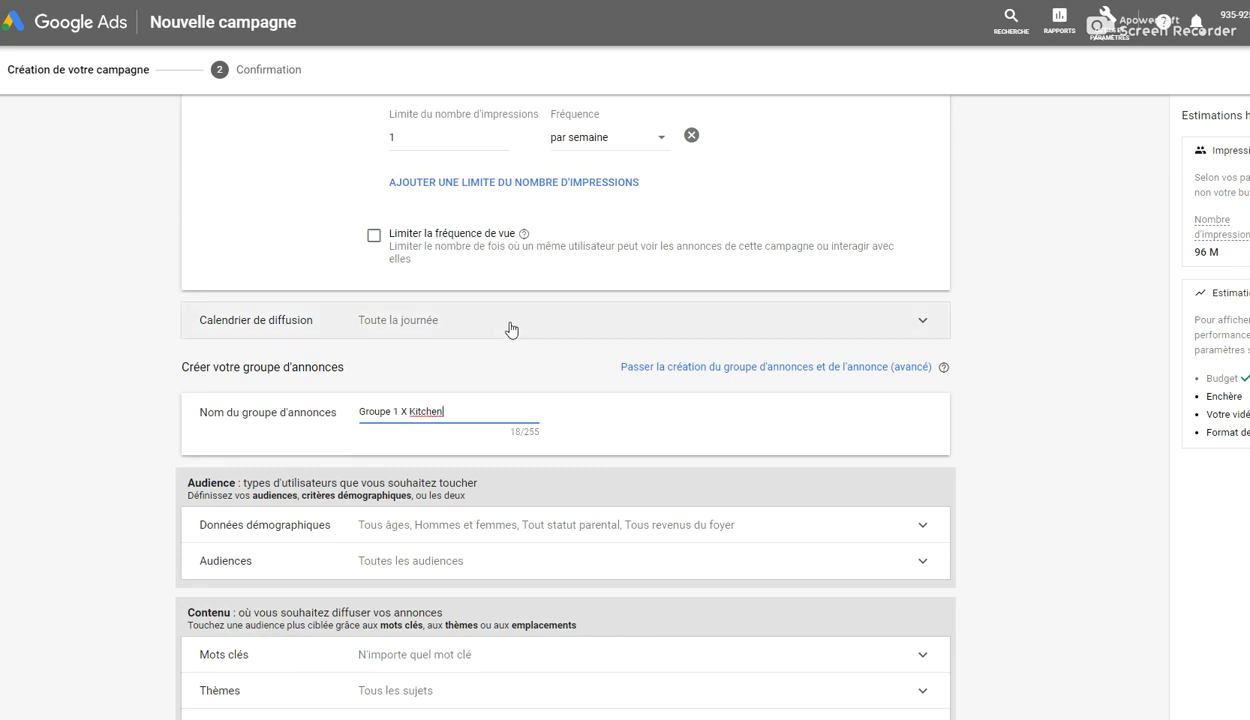
Step: Limit the ad group's demographics to Femme and ages 25–64, excluding Homme, 18–24, 65 ans et + and the Inconnu options for gender and age
scroll(510, 320, down, 1)
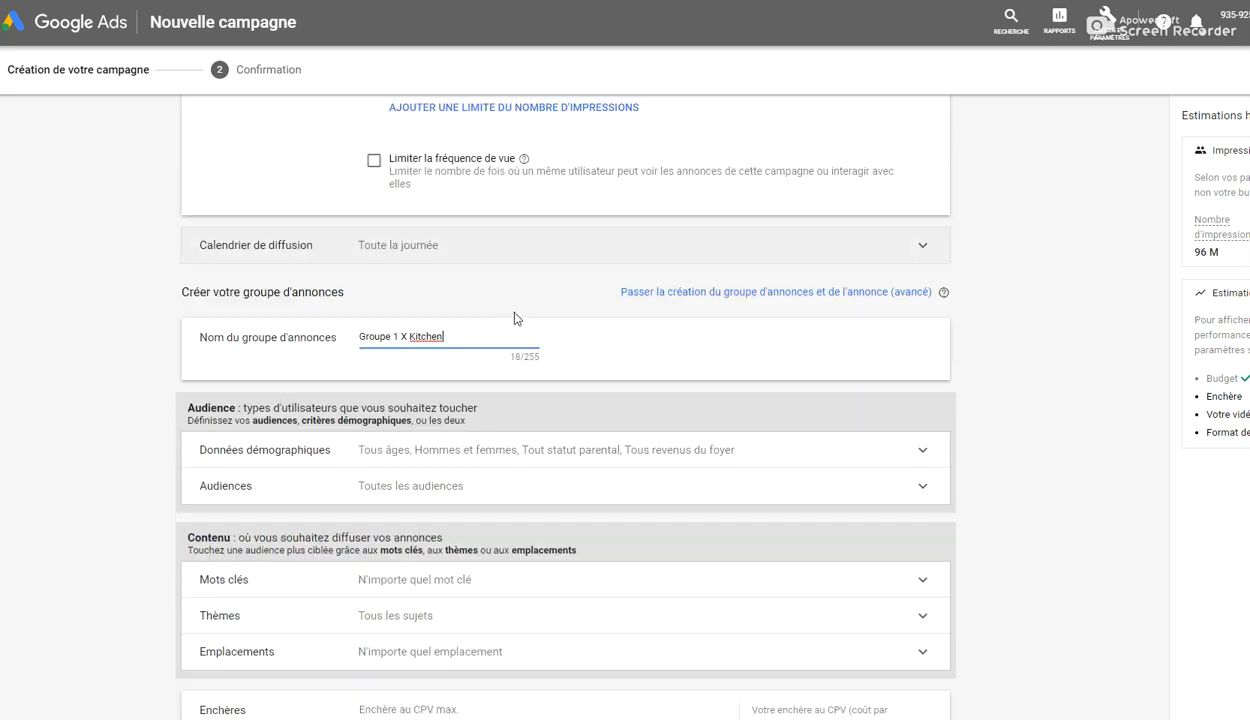
click(813, 466)
scroll(812, 445, down, 2)
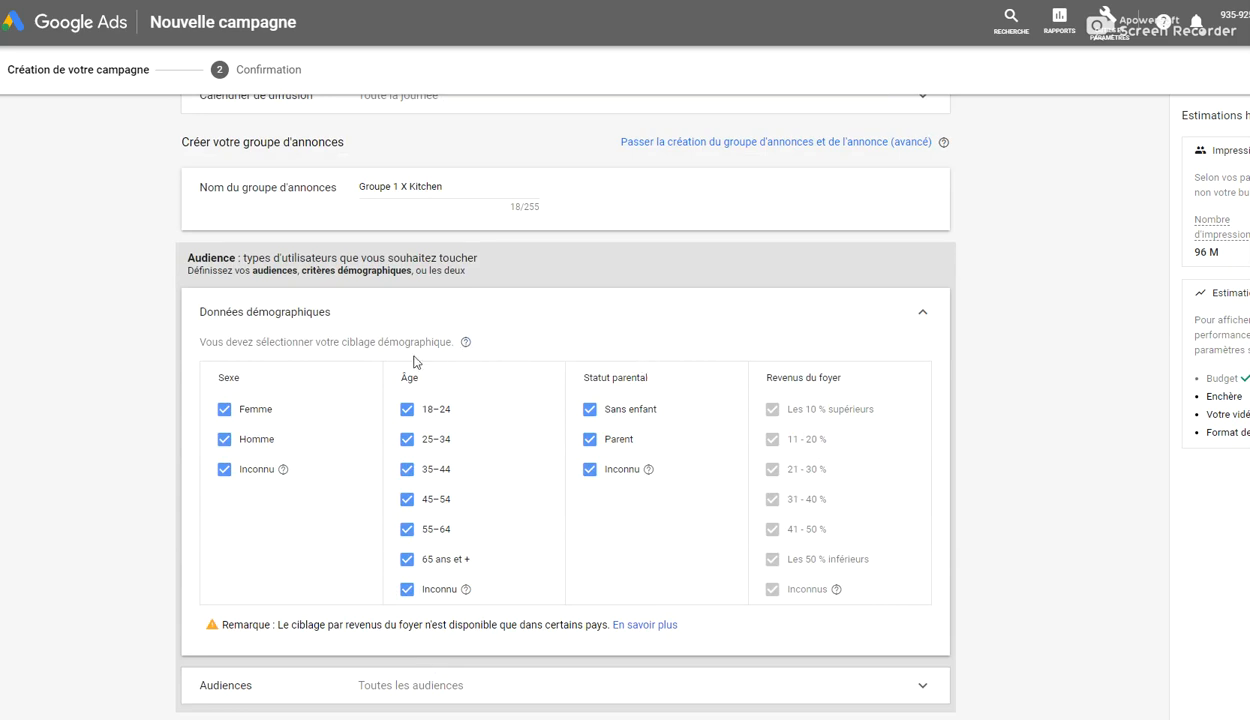
click(260, 441)
click(257, 471)
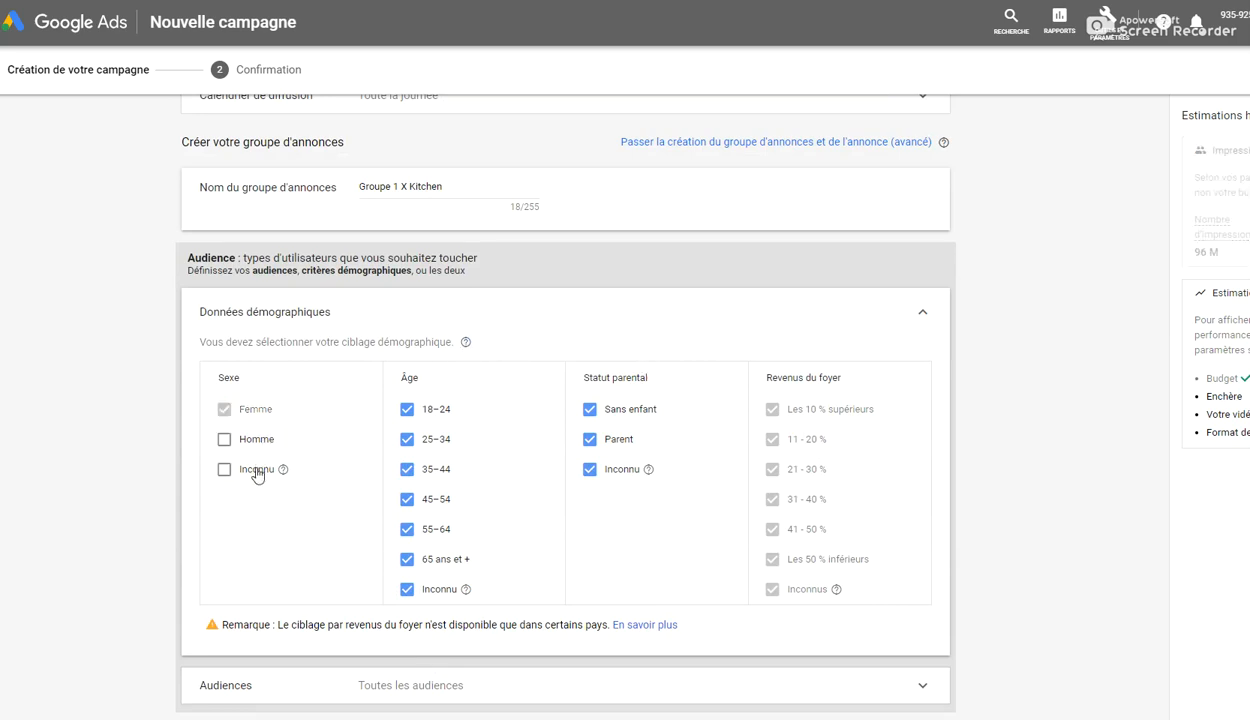
click(406, 409)
click(406, 560)
click(406, 590)
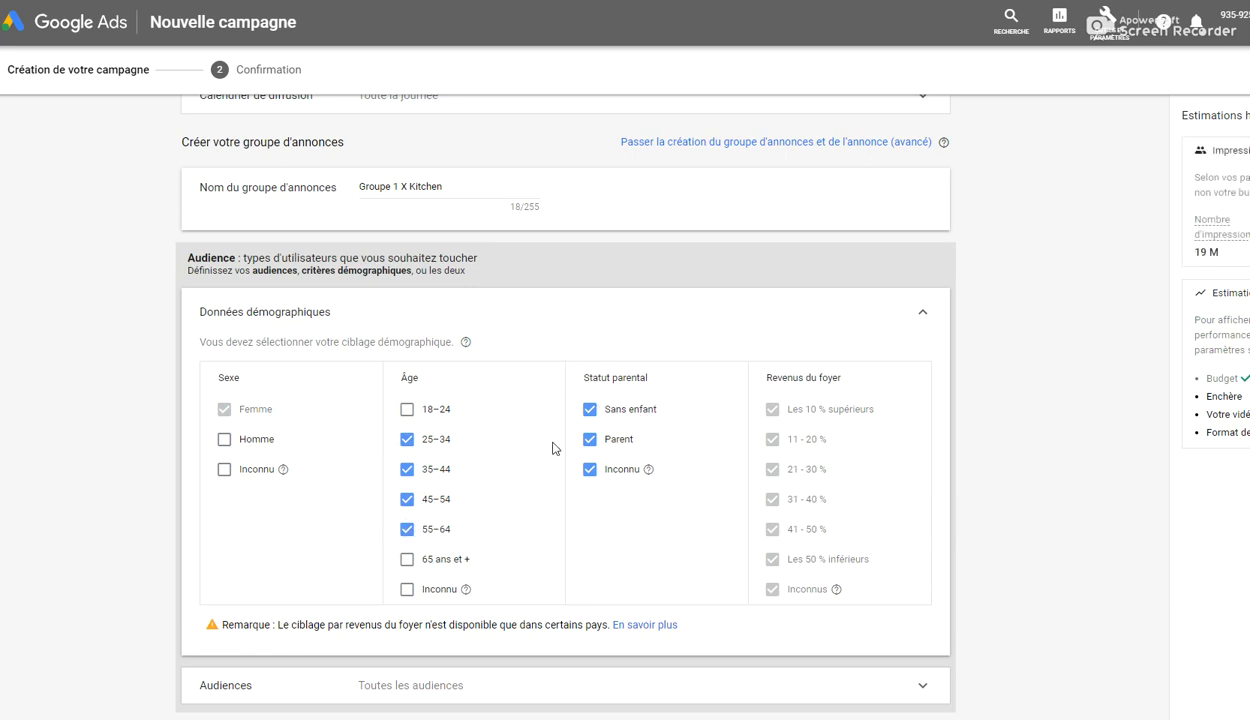
Step: Review the suggested audiences, the audience browsing categories and the keyword targeting options without selecting any
scroll(553, 430, down, 2)
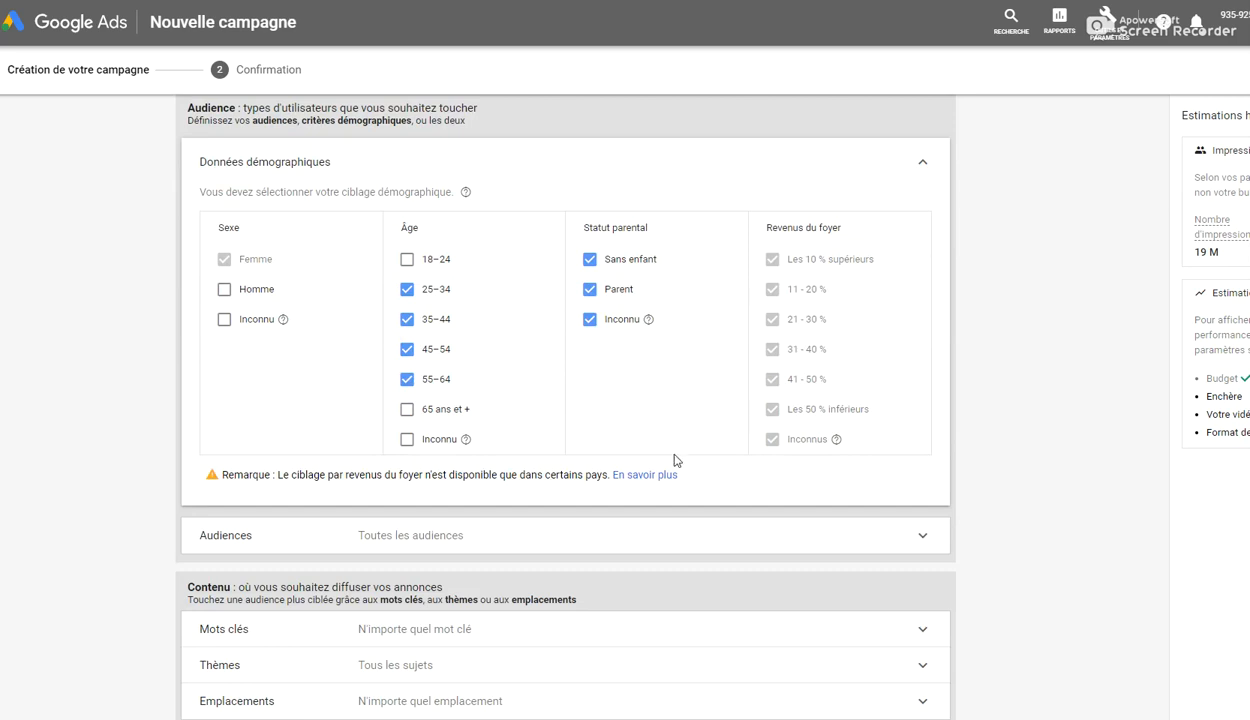
scroll(709, 435, down, 1)
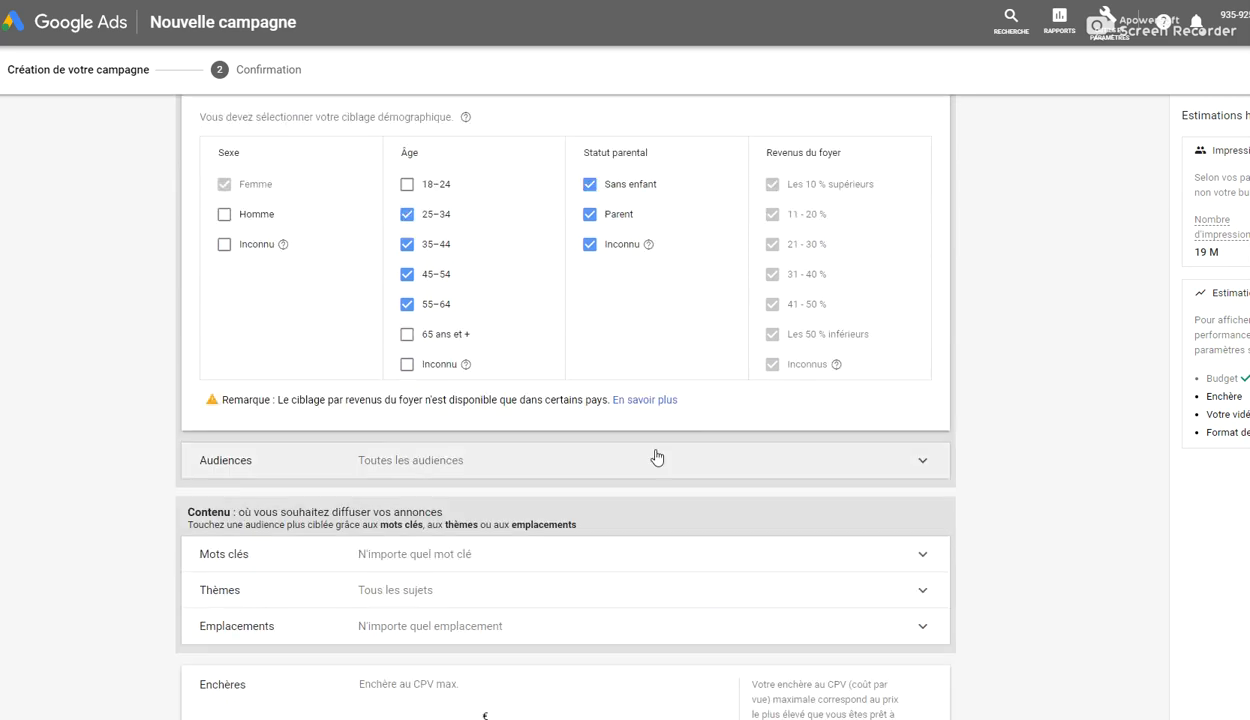
click(628, 470)
scroll(625, 462, down, 2)
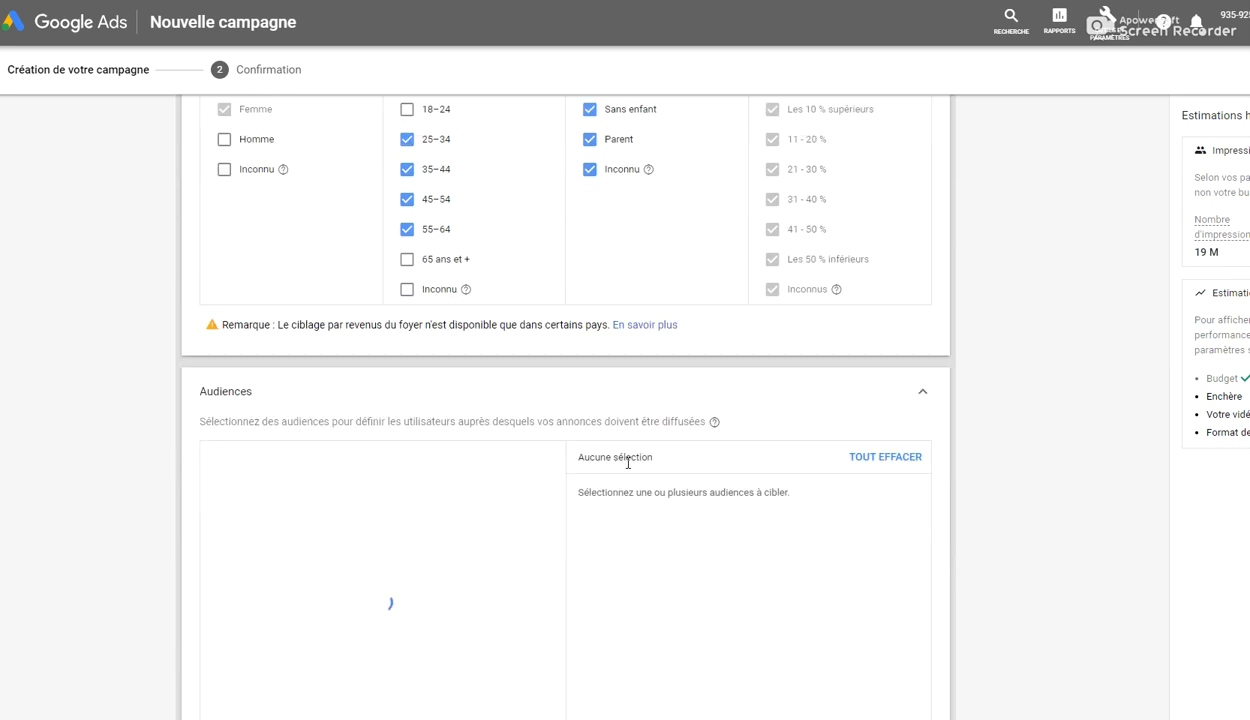
scroll(548, 426, down, 1)
scroll(549, 427, down, 4)
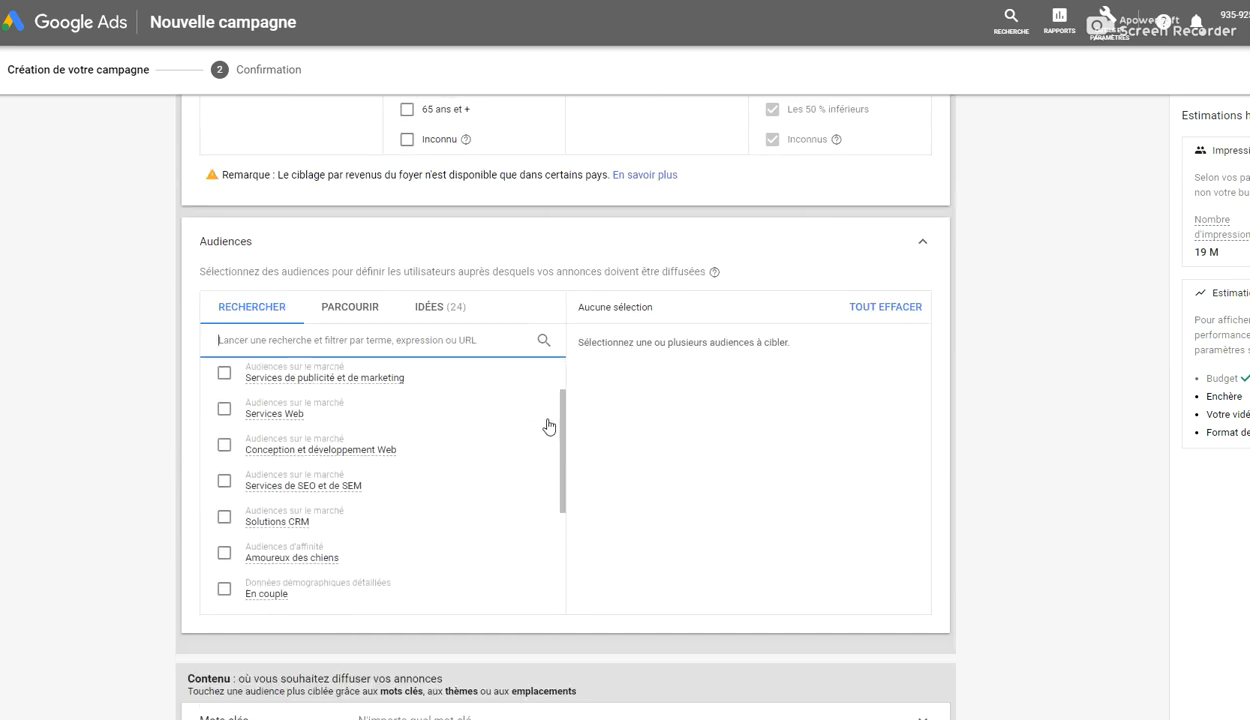
scroll(548, 427, down, 2)
scroll(545, 424, up, 3)
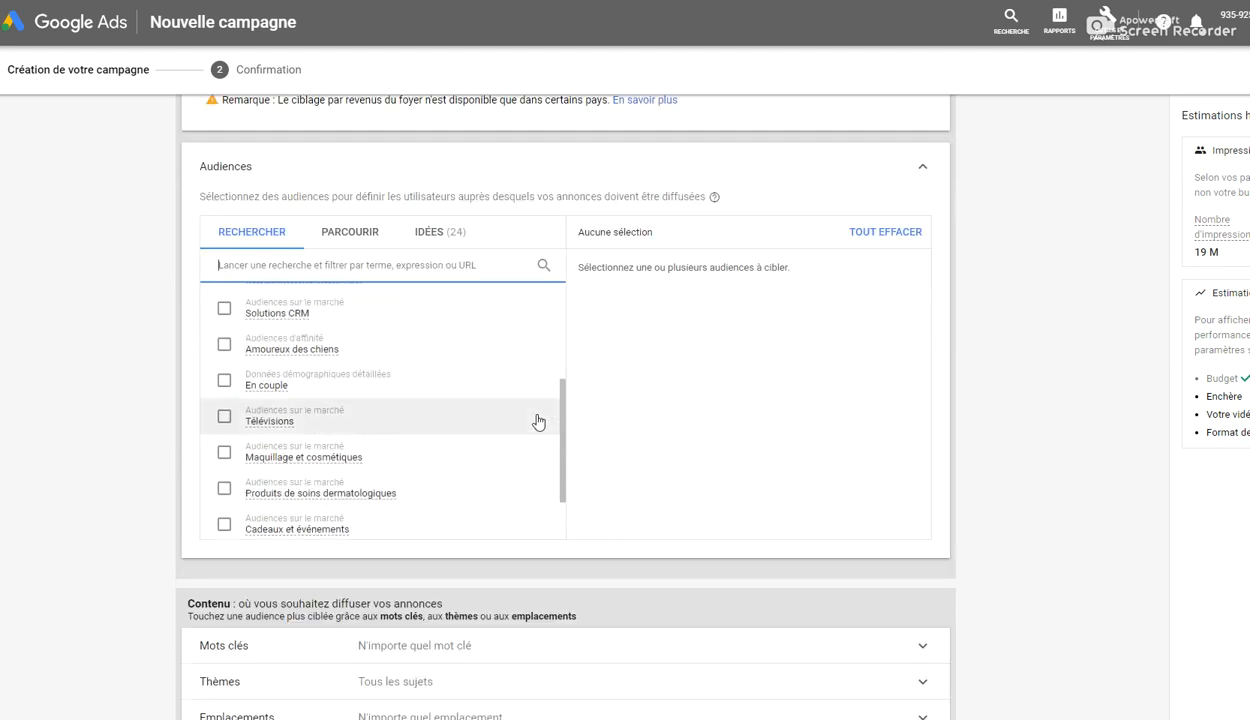
click(353, 231)
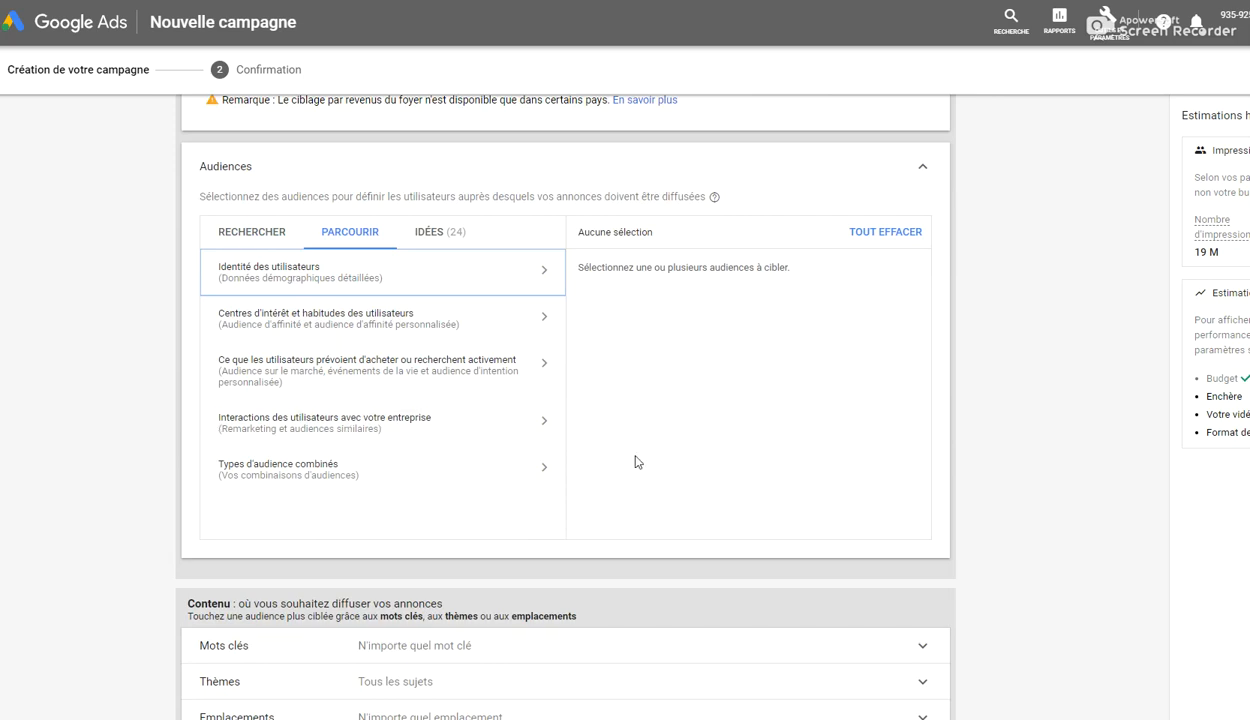
click(922, 172)
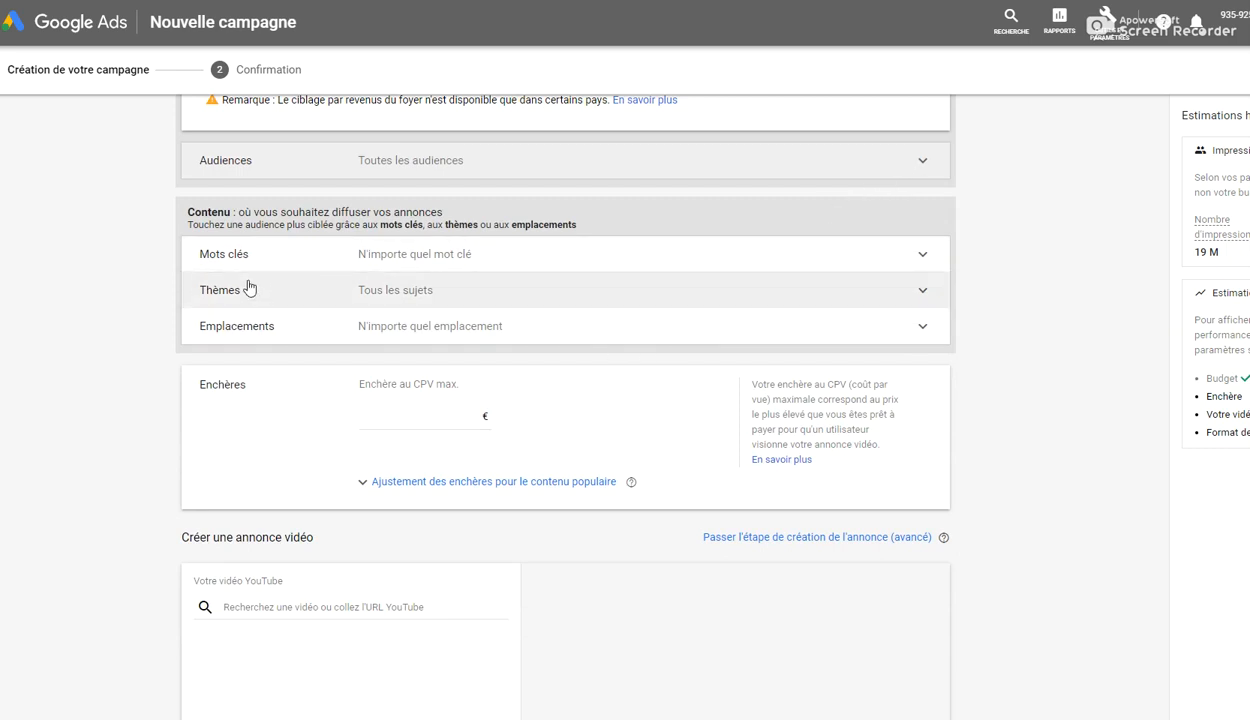
click(546, 262)
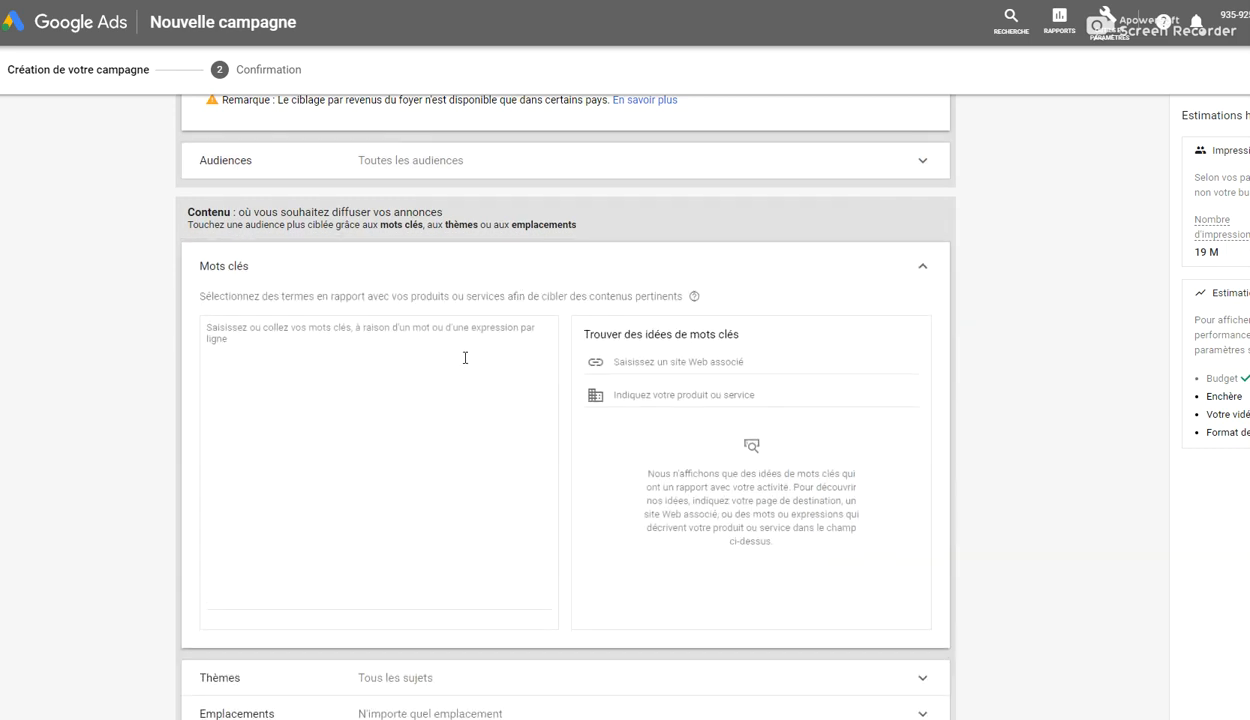
click(778, 271)
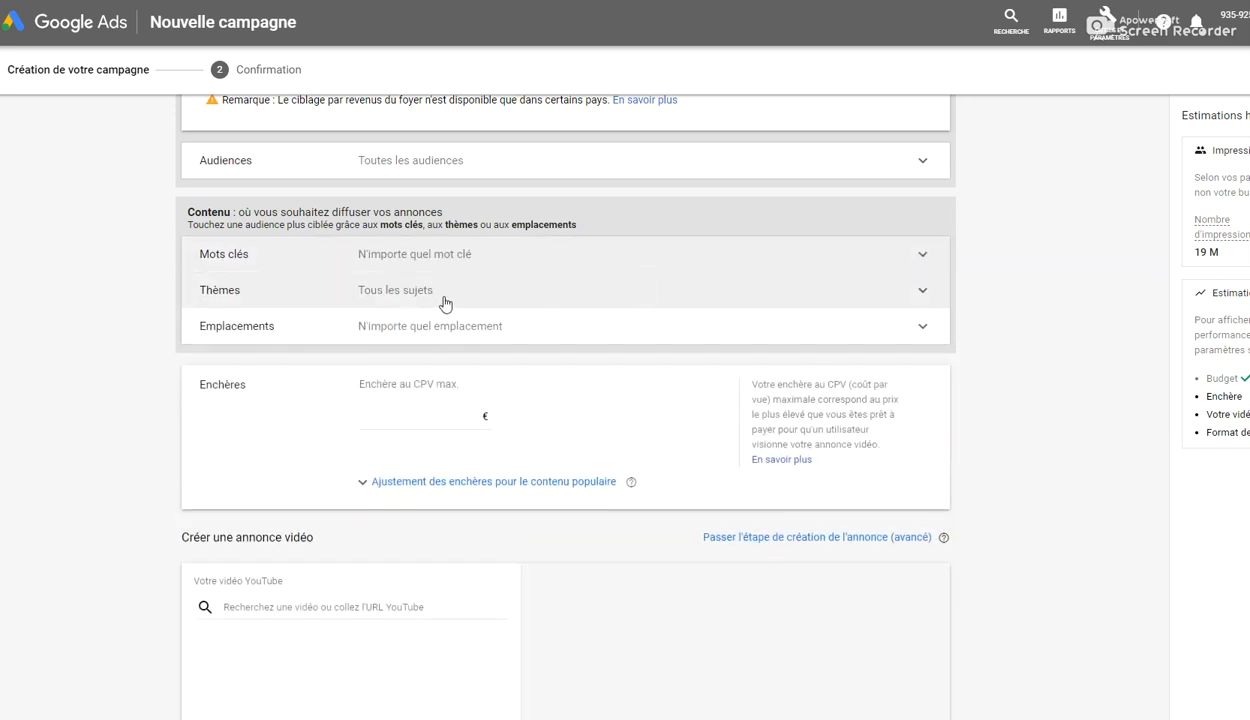
Step: Target the theme Alimentation et boissons together with its subtheme Cuisine et recettes
click(440, 300)
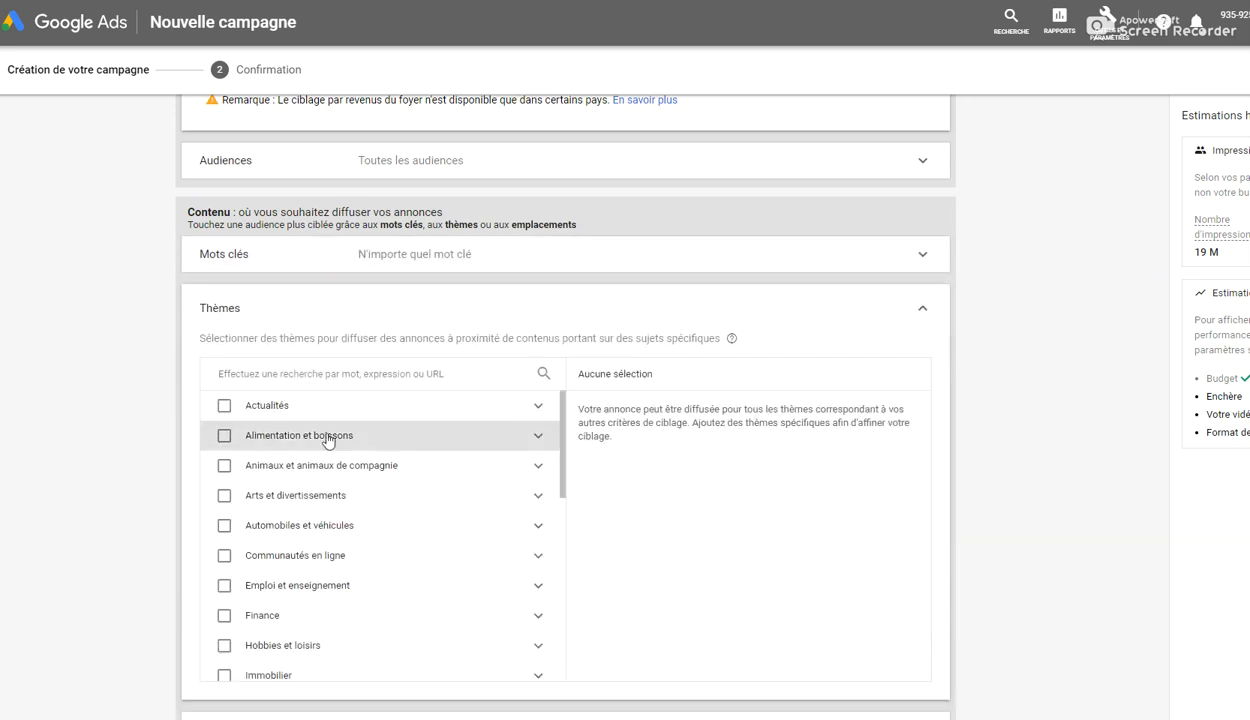
click(360, 438)
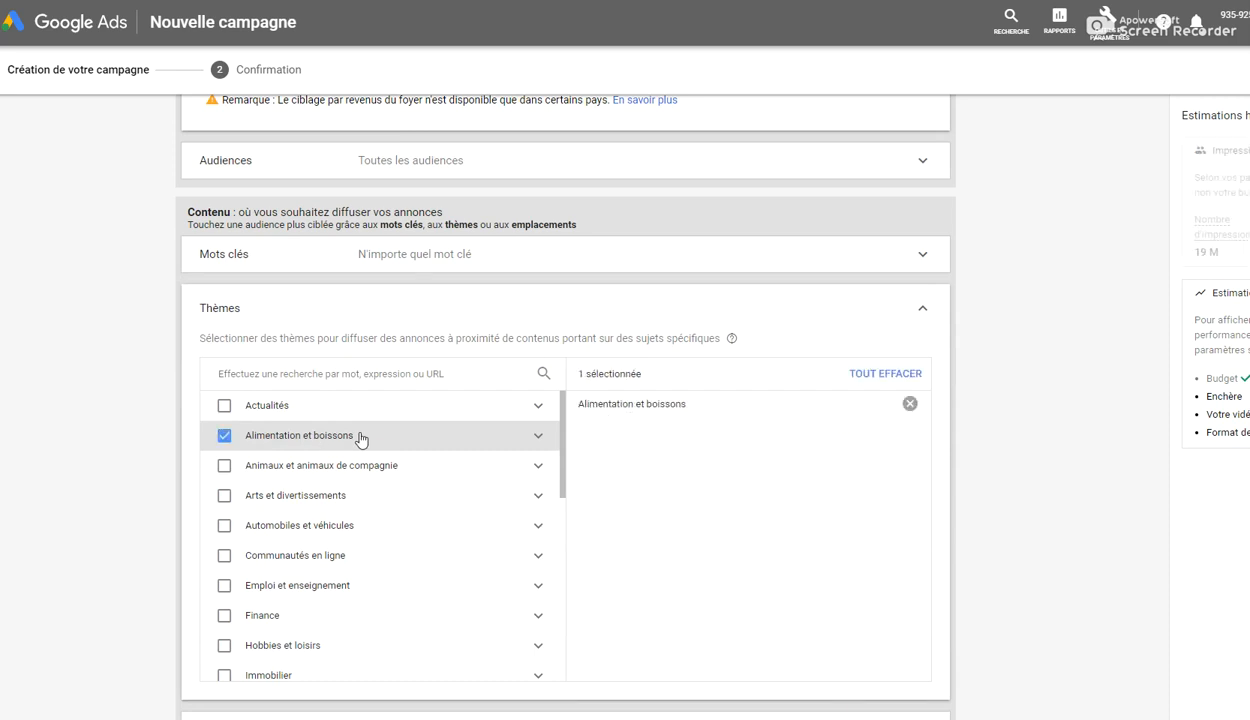
click(538, 438)
scroll(540, 443, down, 1)
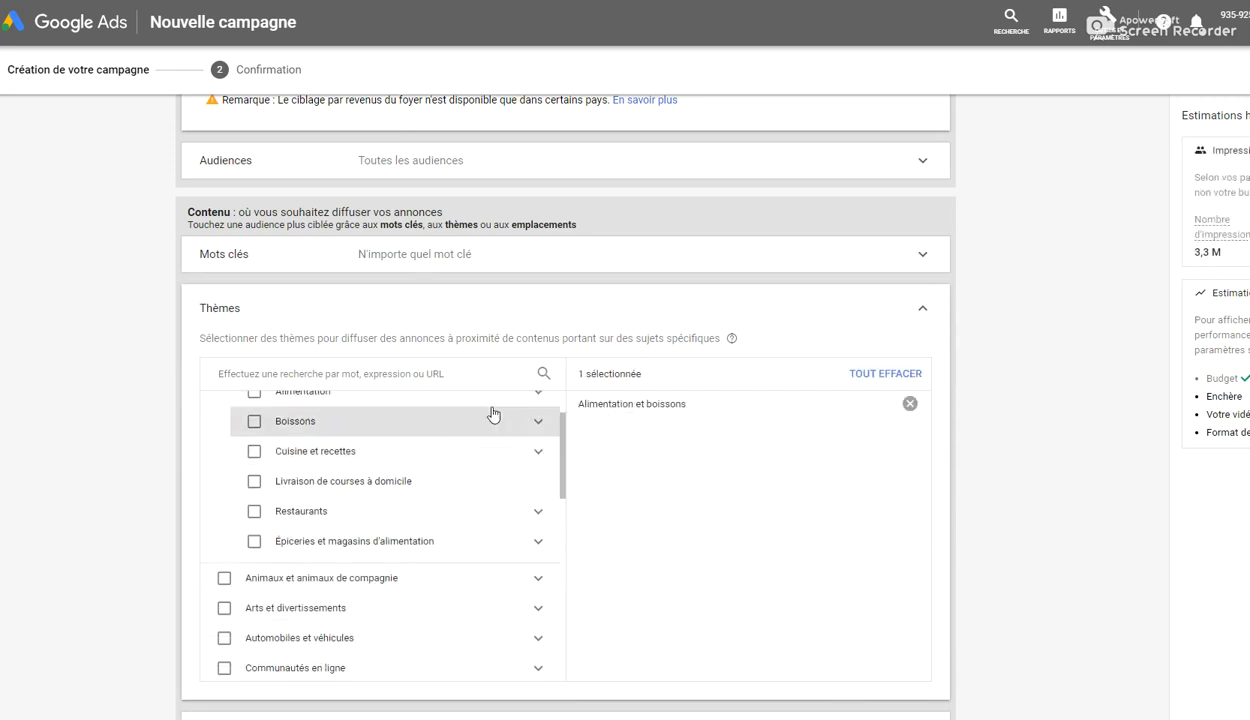
scroll(488, 425, up, 1)
click(254, 527)
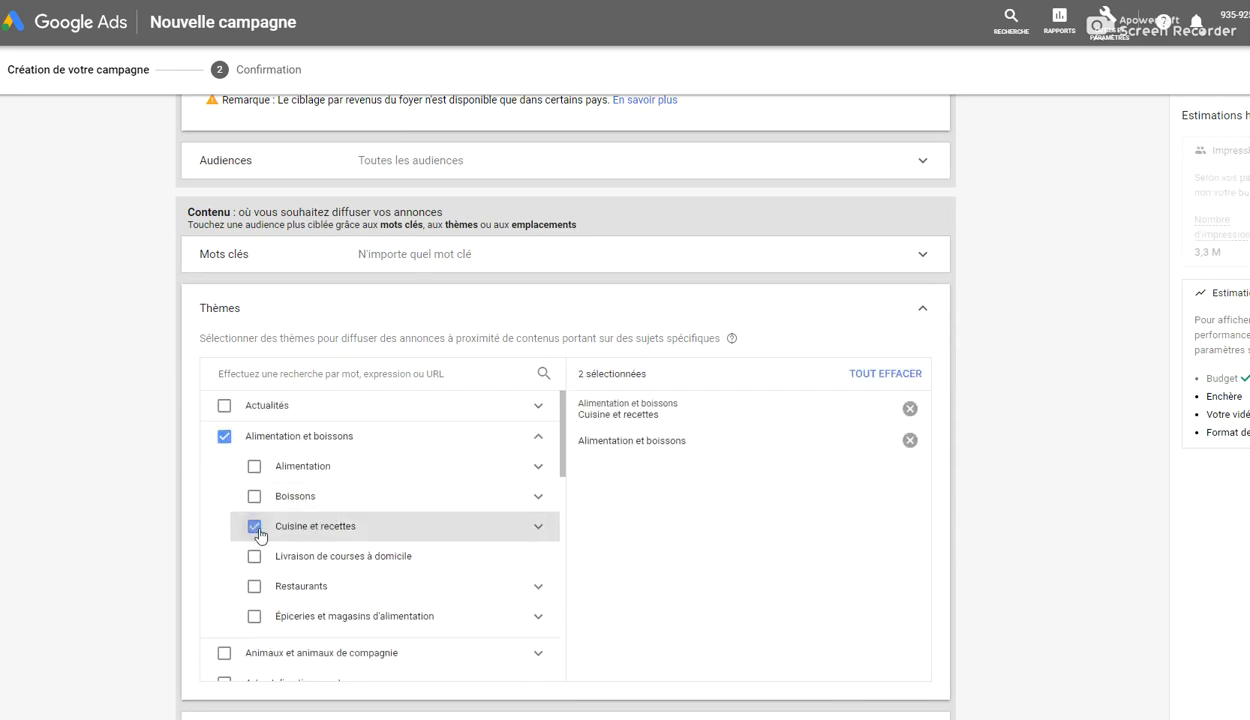
Step: Examine the subthemes available under Cuisine et recettes, then collapse the theme targeting section
click(538, 527)
scroll(530, 515, down, 1)
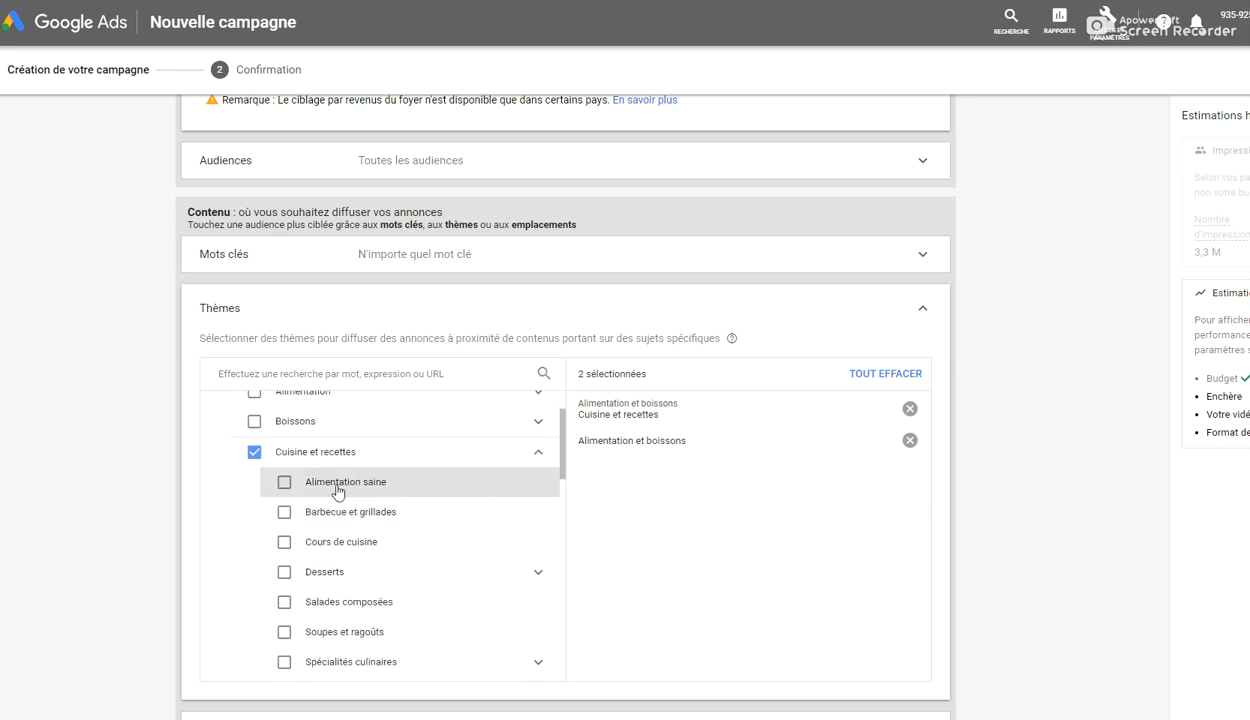
scroll(251, 458, down, 1)
scroll(271, 460, down, 1)
scroll(331, 487, up, 2)
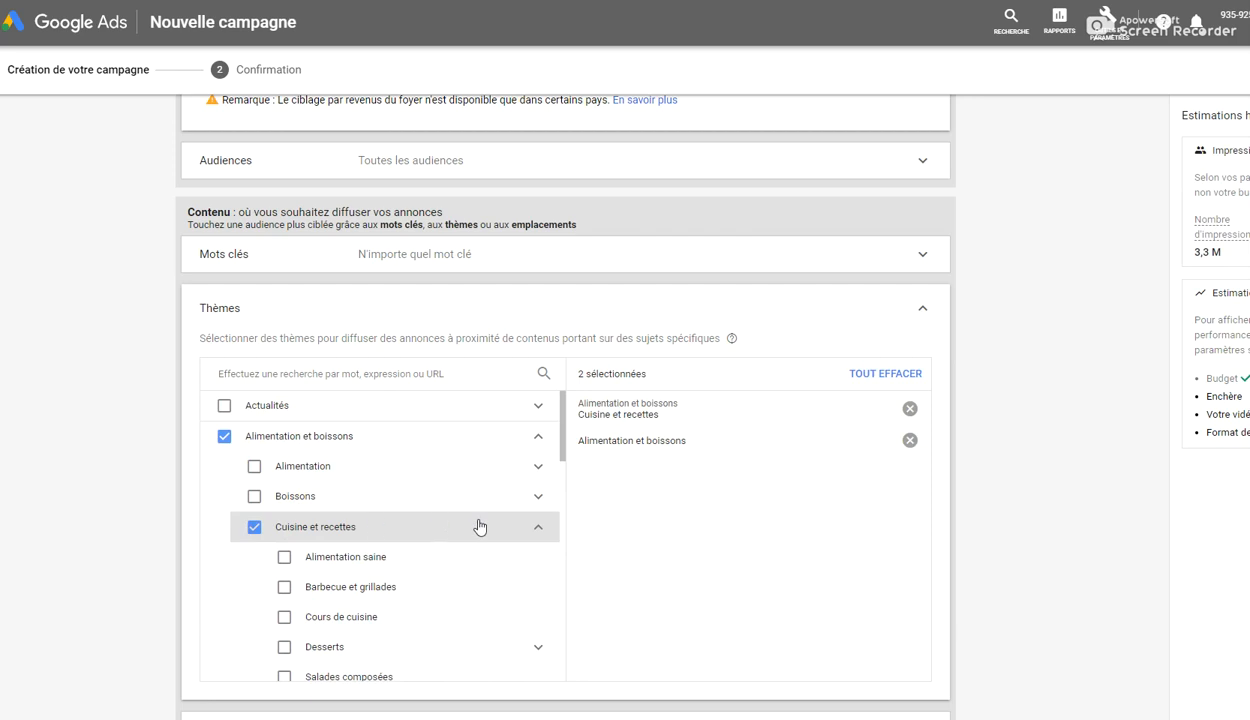
click(538, 528)
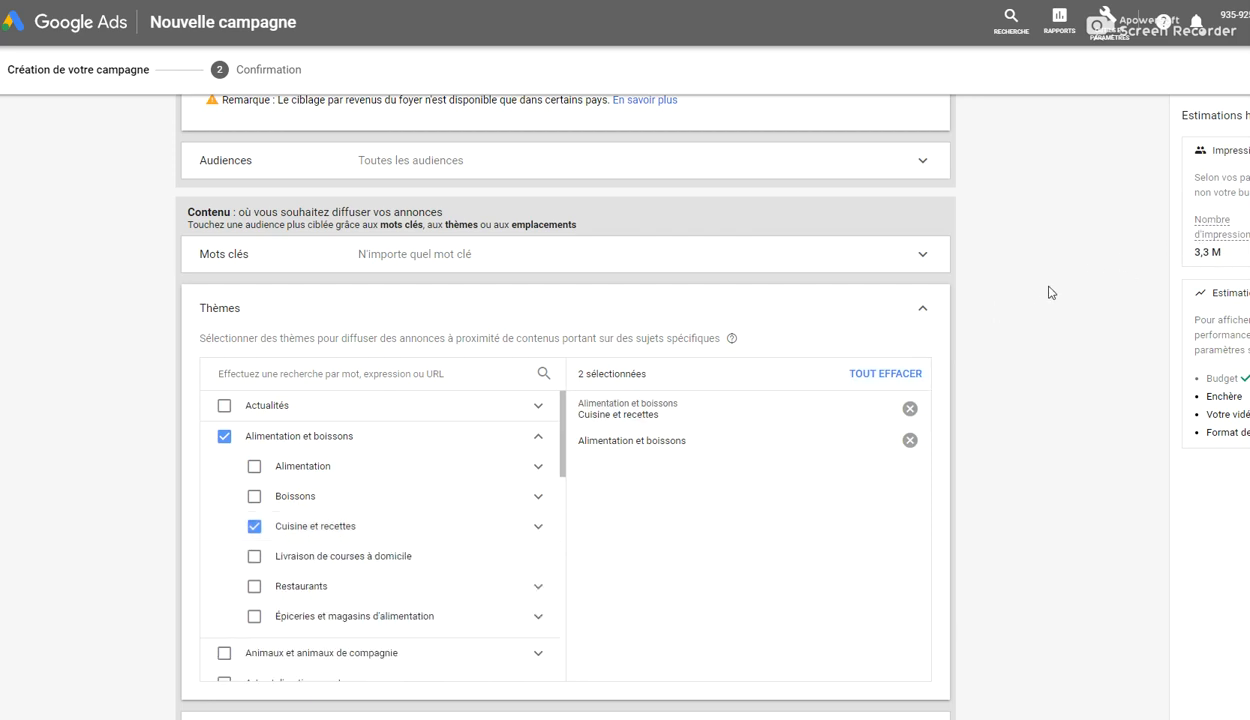
scroll(1049, 290, down, 1)
click(924, 237)
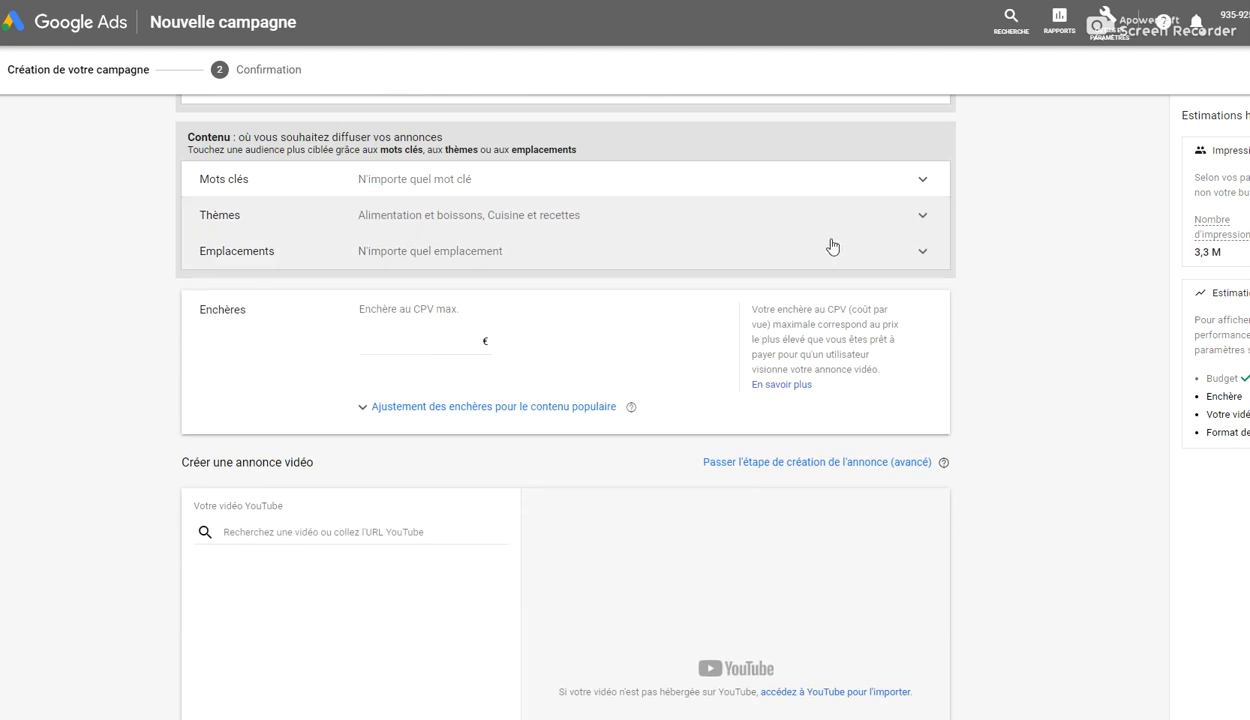
Step: In the placement targeting, search the YouTube channels for "750g" and add the 750g channel
click(642, 245)
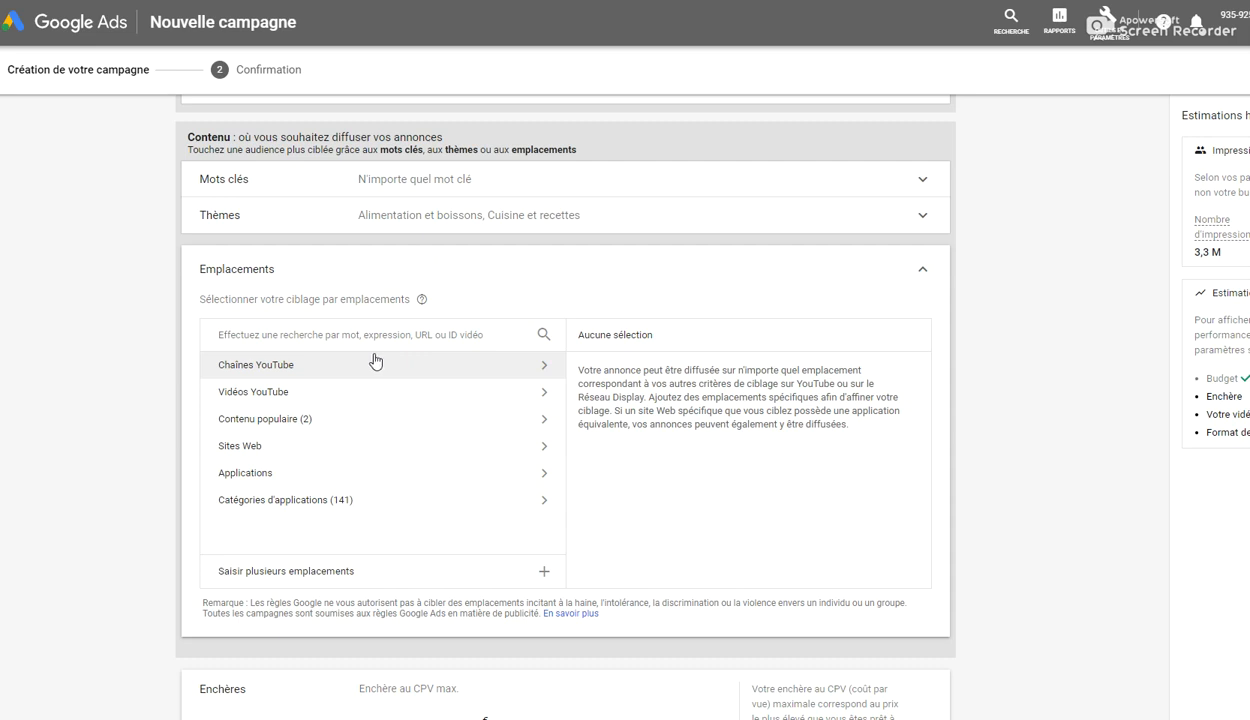
click(375, 362)
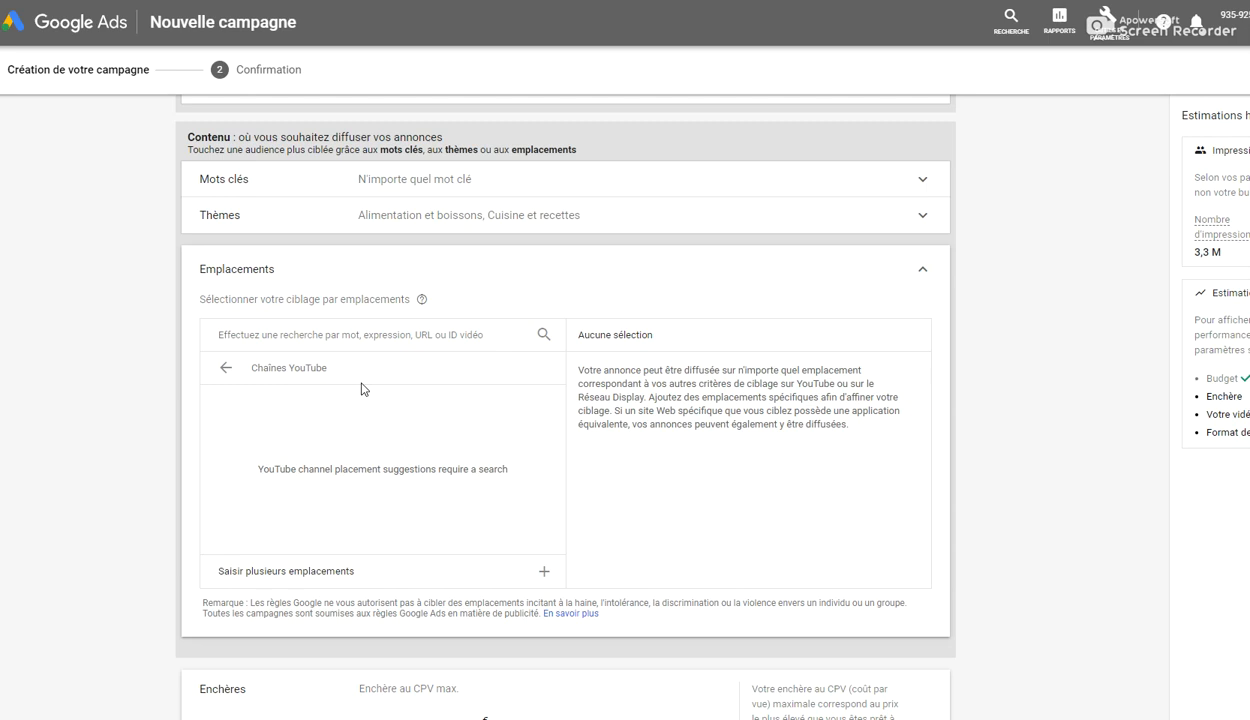
text(750g)
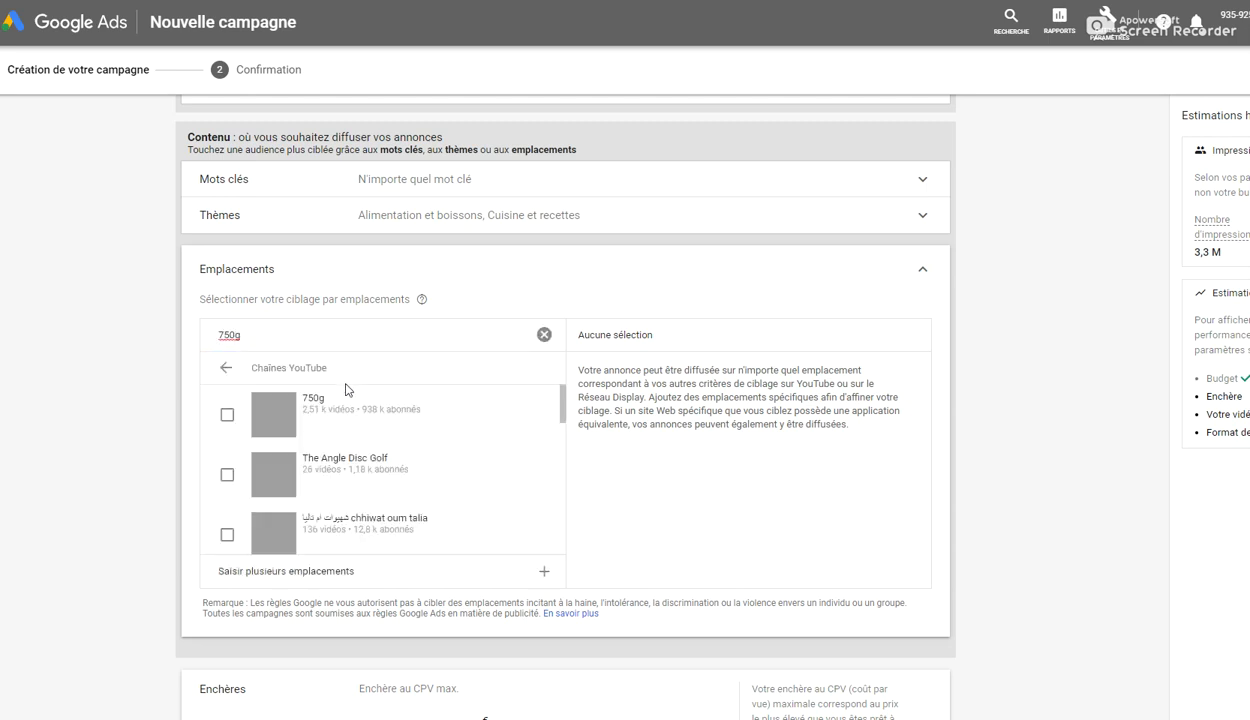
click(309, 397)
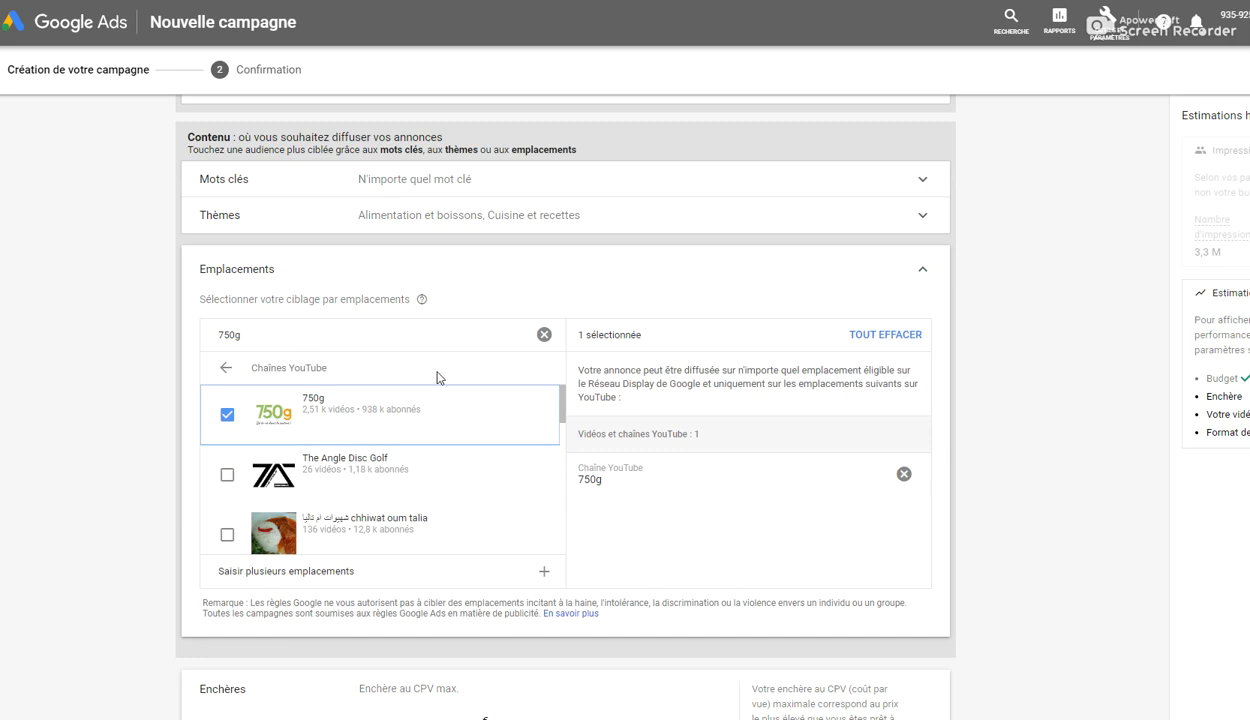
Step: Search the YouTube channel placements for "marmiton" and look through the results for the matching channel
click(226, 368)
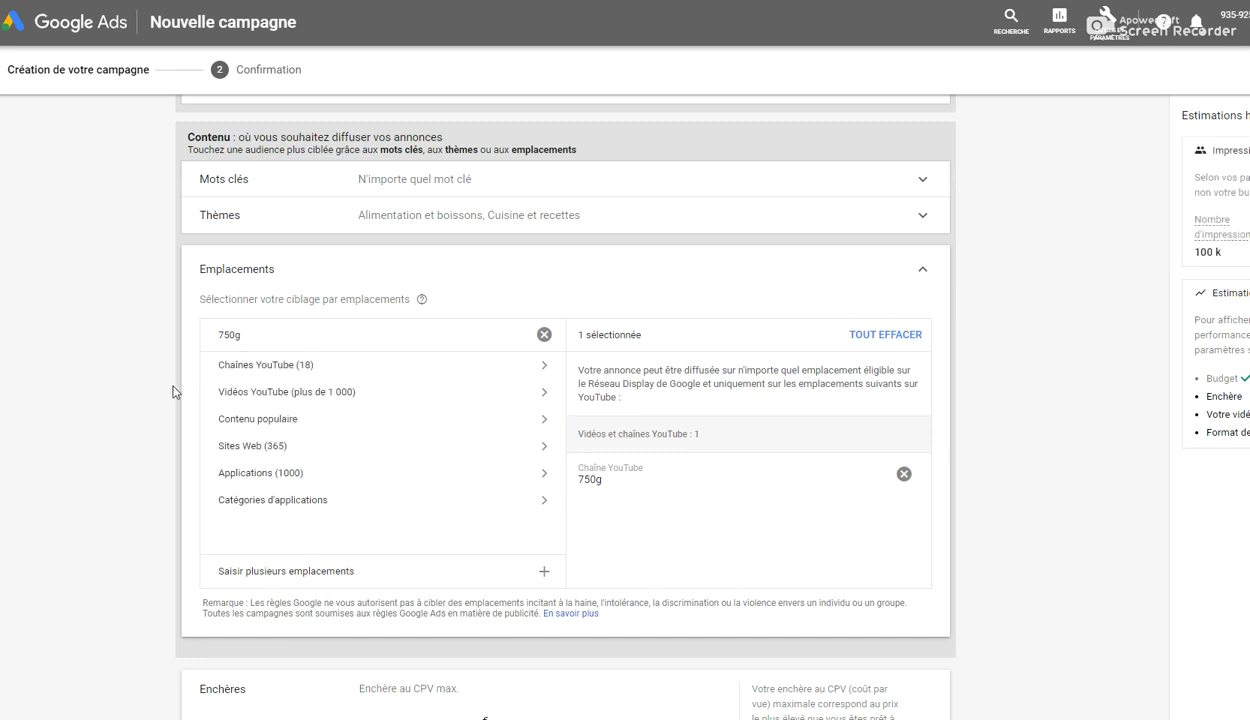
click(380, 372)
double_click(253, 336)
text(marmit)
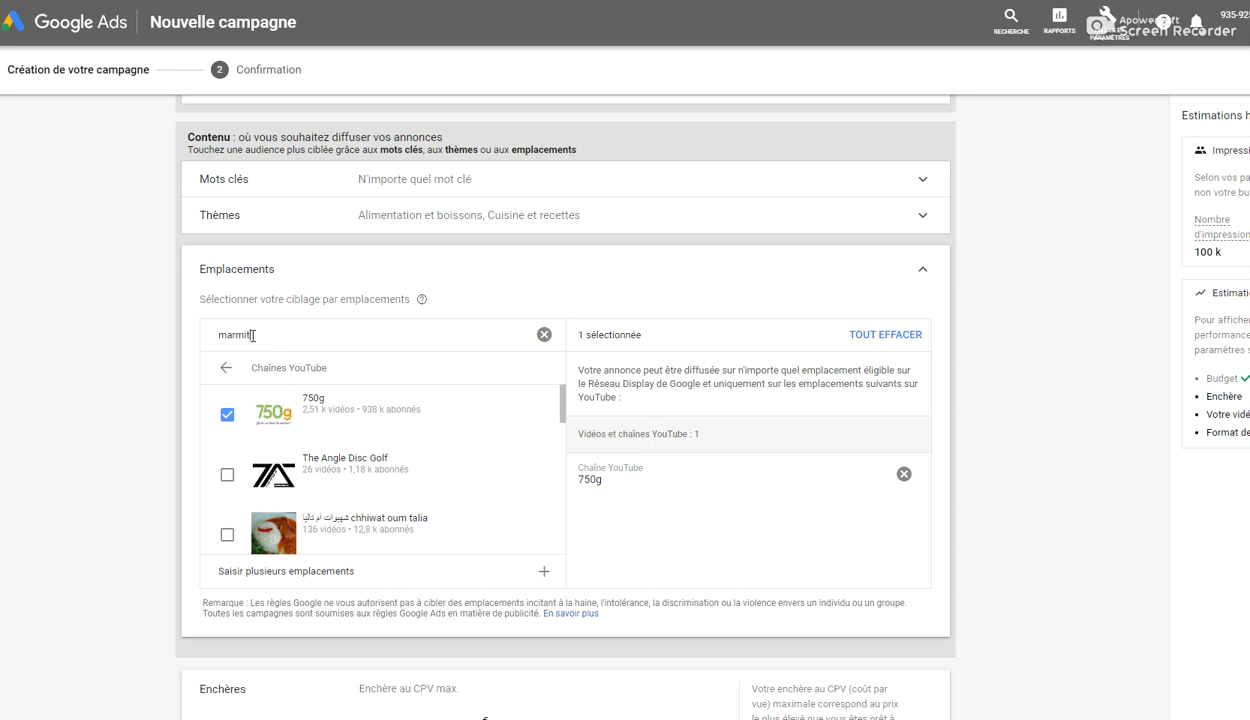
text(on)
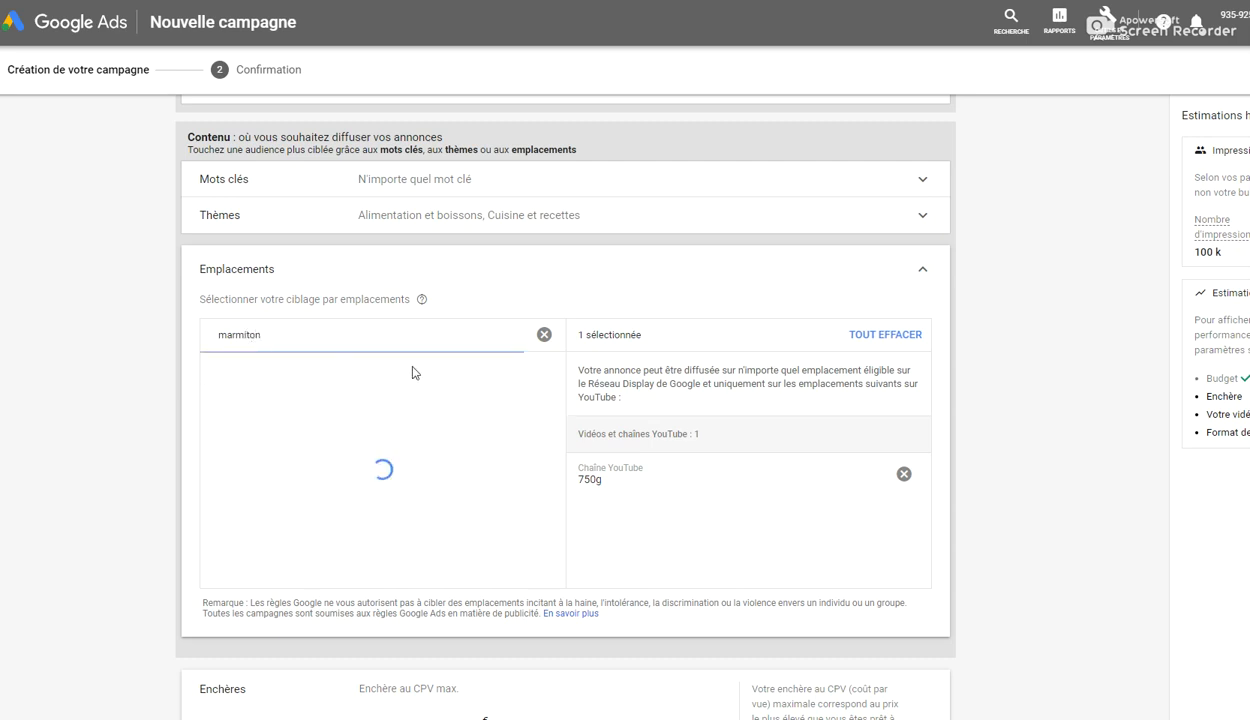
scroll(378, 436, down, 3)
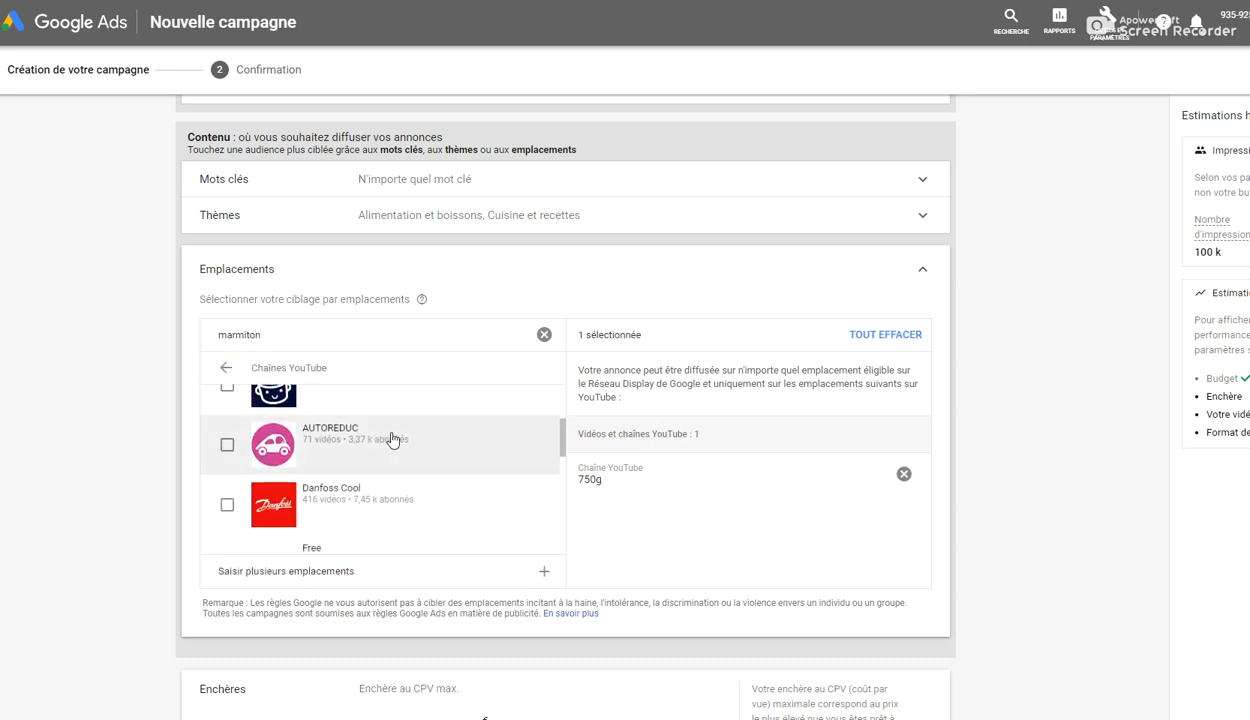
scroll(383, 439, down, 6)
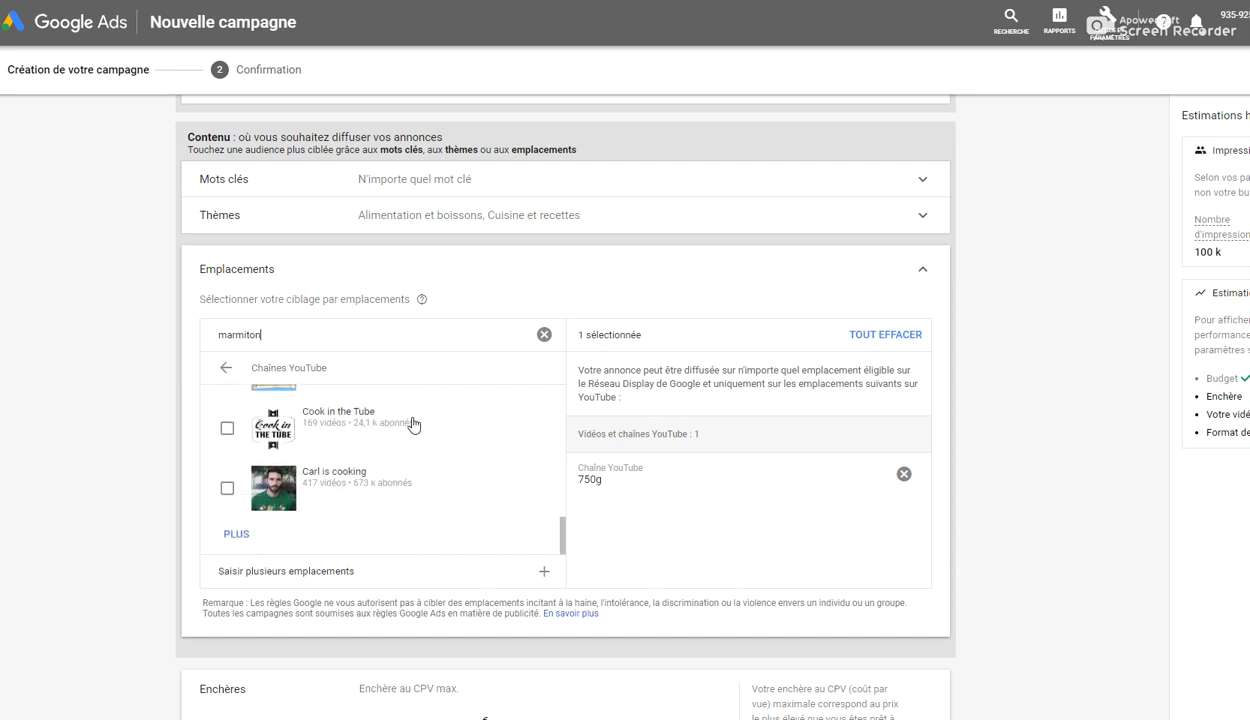
scroll(352, 432, up, 5)
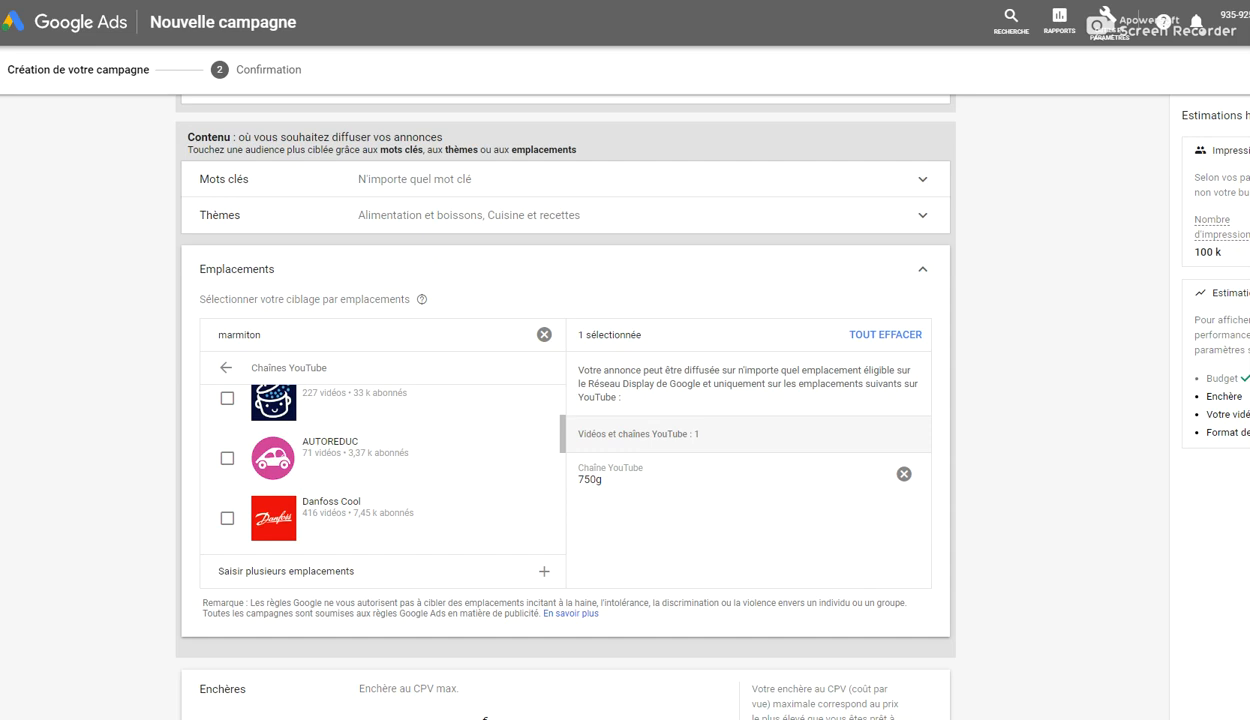
double_click(276, 333)
text(https://www.youtube.com/channel/UCmKCpHH5ATFMURHTRC2jLyA)
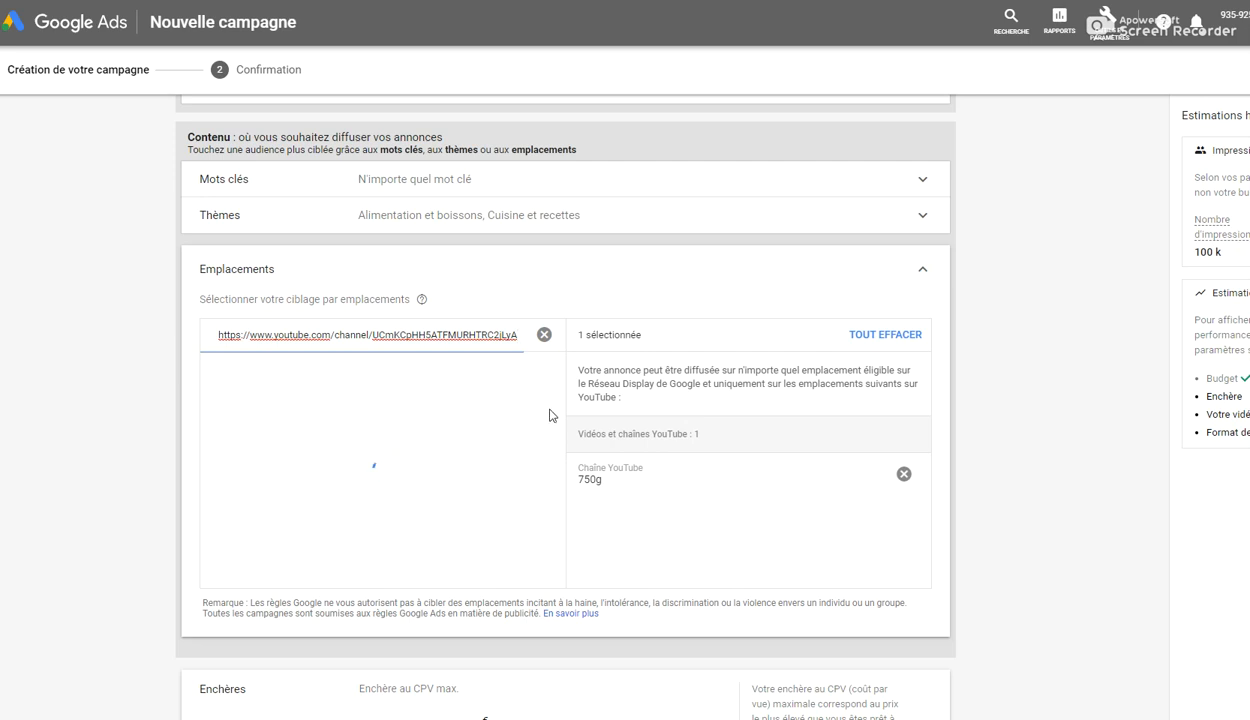
scroll(474, 407, down, 1)
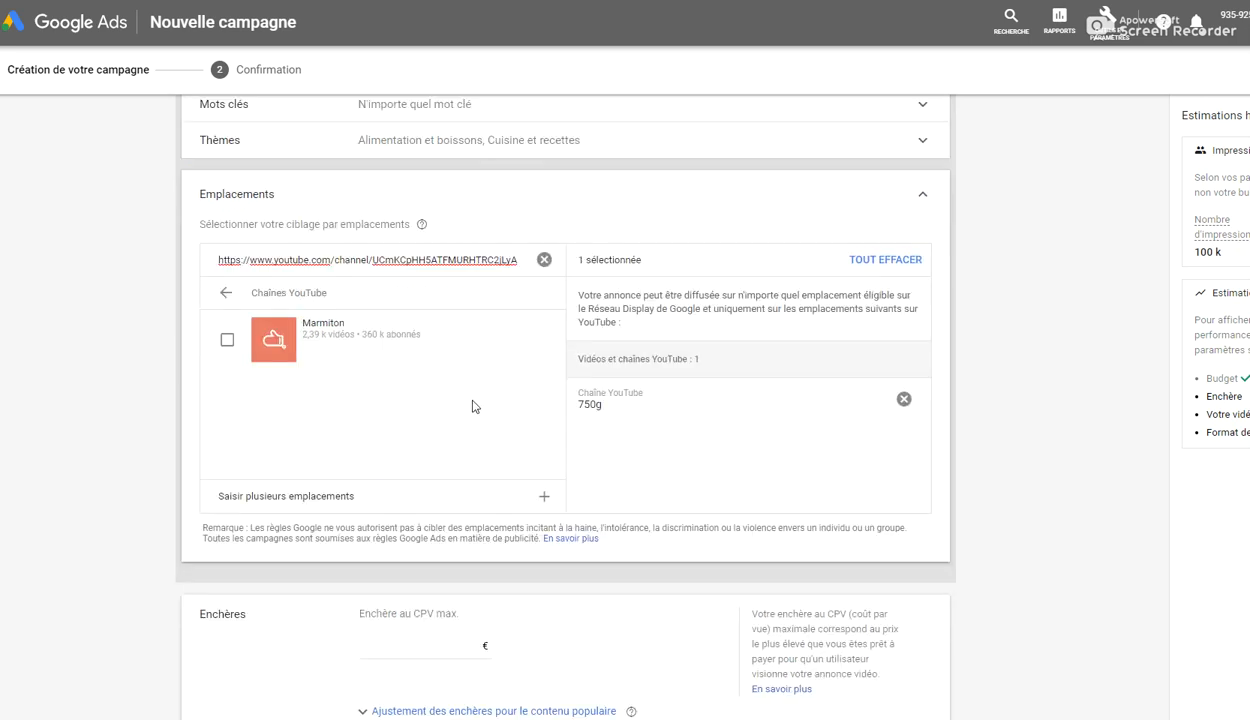
click(227, 340)
click(545, 261)
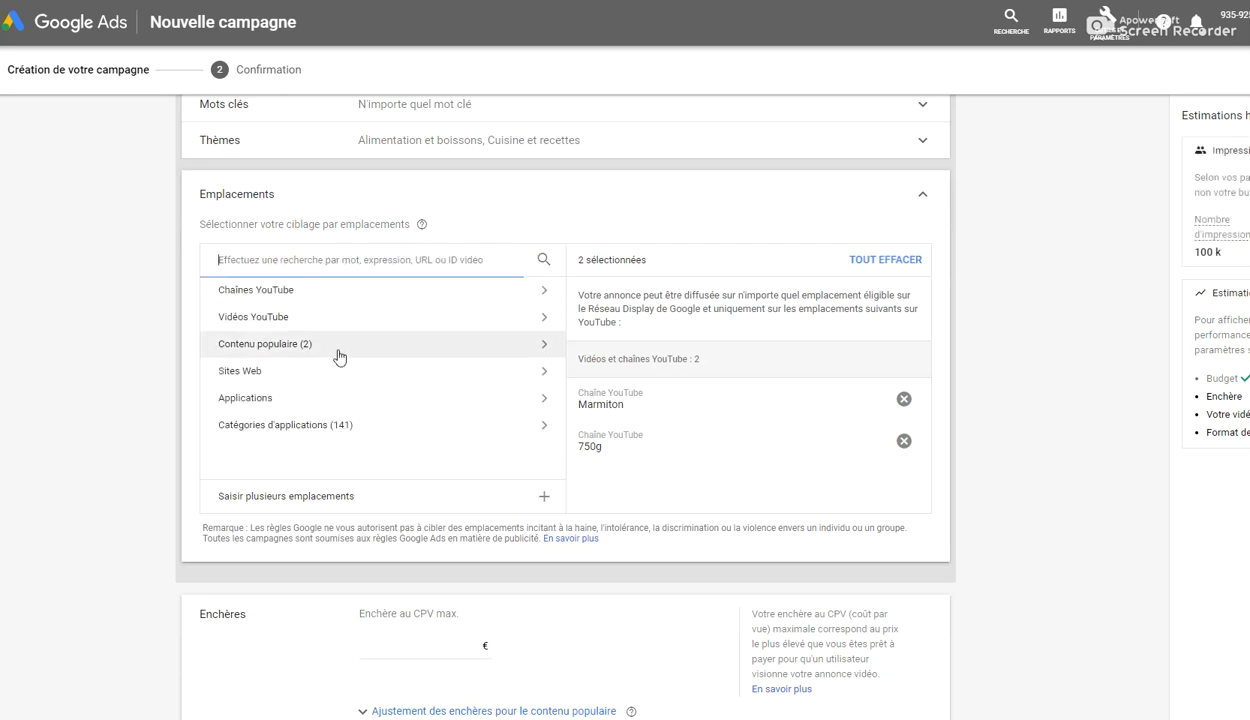
Step: Search the YouTube channel placements for "chef michel dumas", add the Chef Michel Dumas channel and collapse the placement section
text(chef michel dumas)
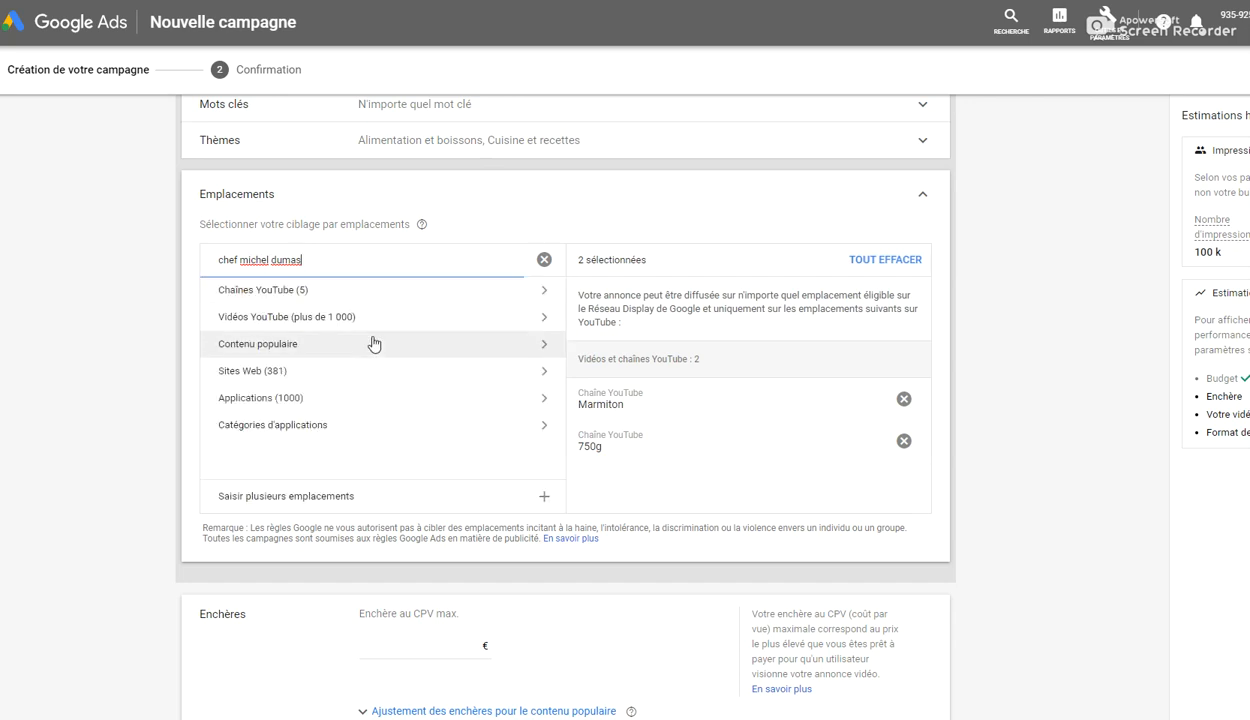
click(371, 292)
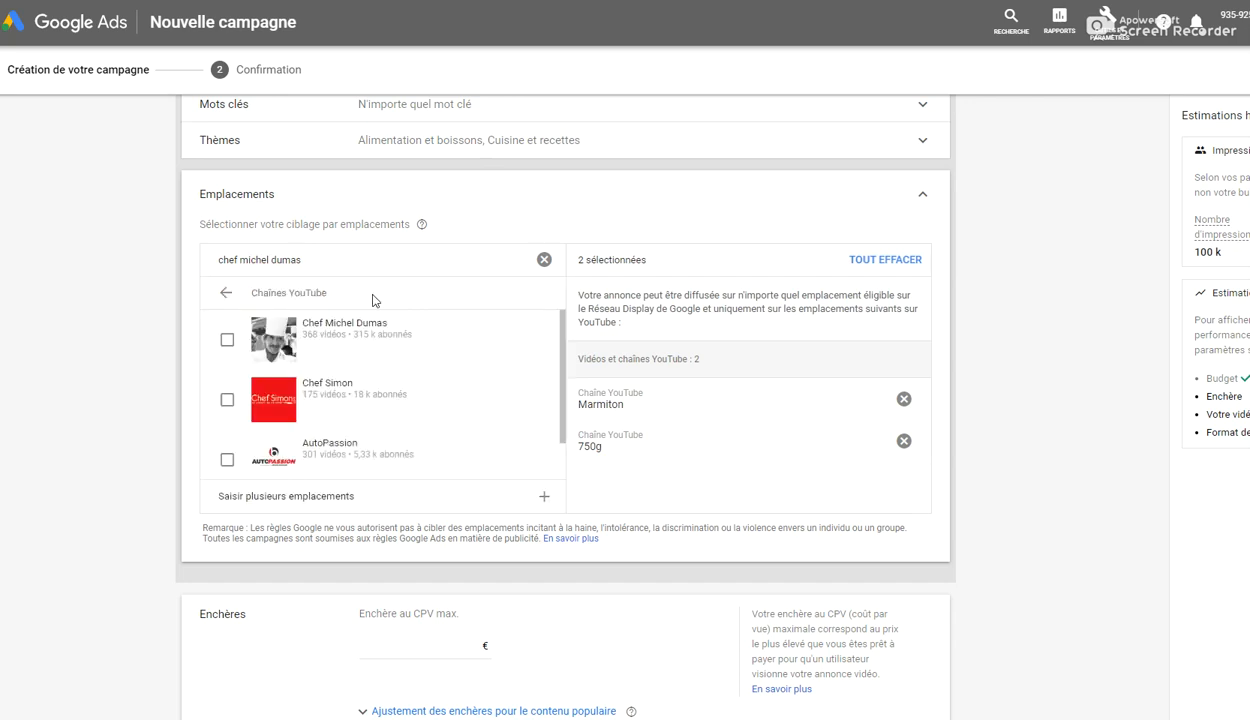
click(228, 341)
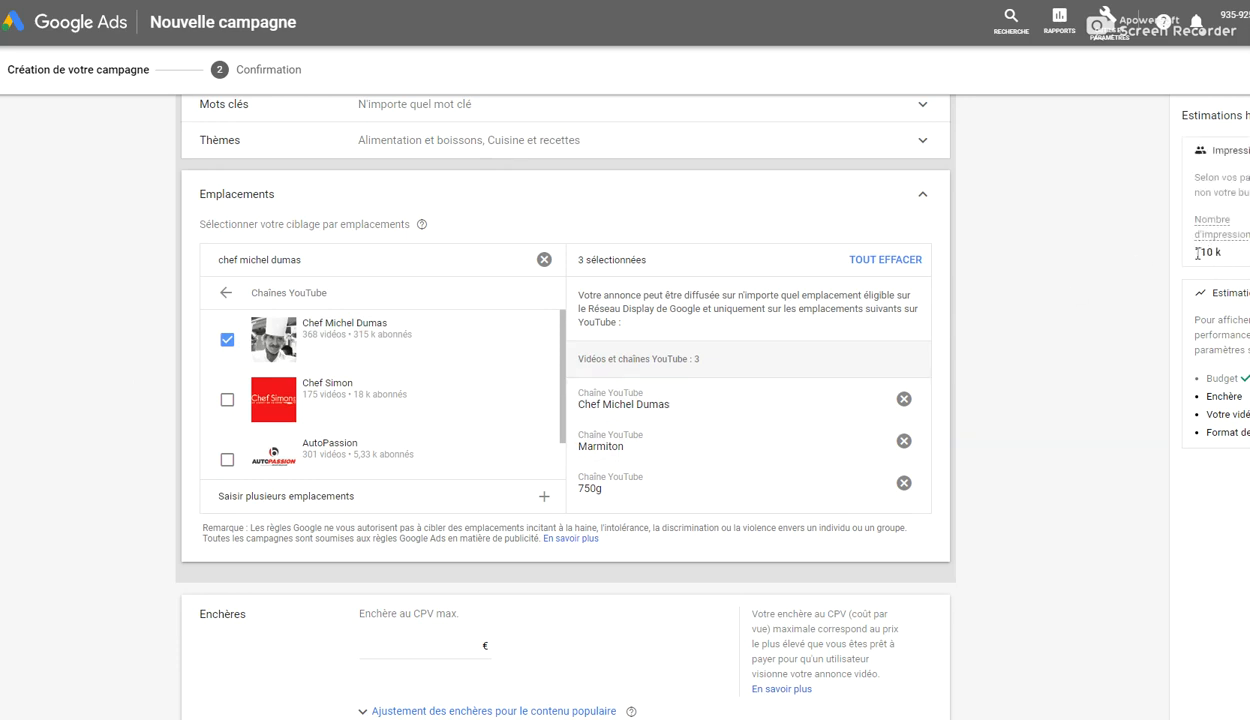
scroll(1030, 271, down, 1)
scroll(960, 220, up, 1)
click(922, 194)
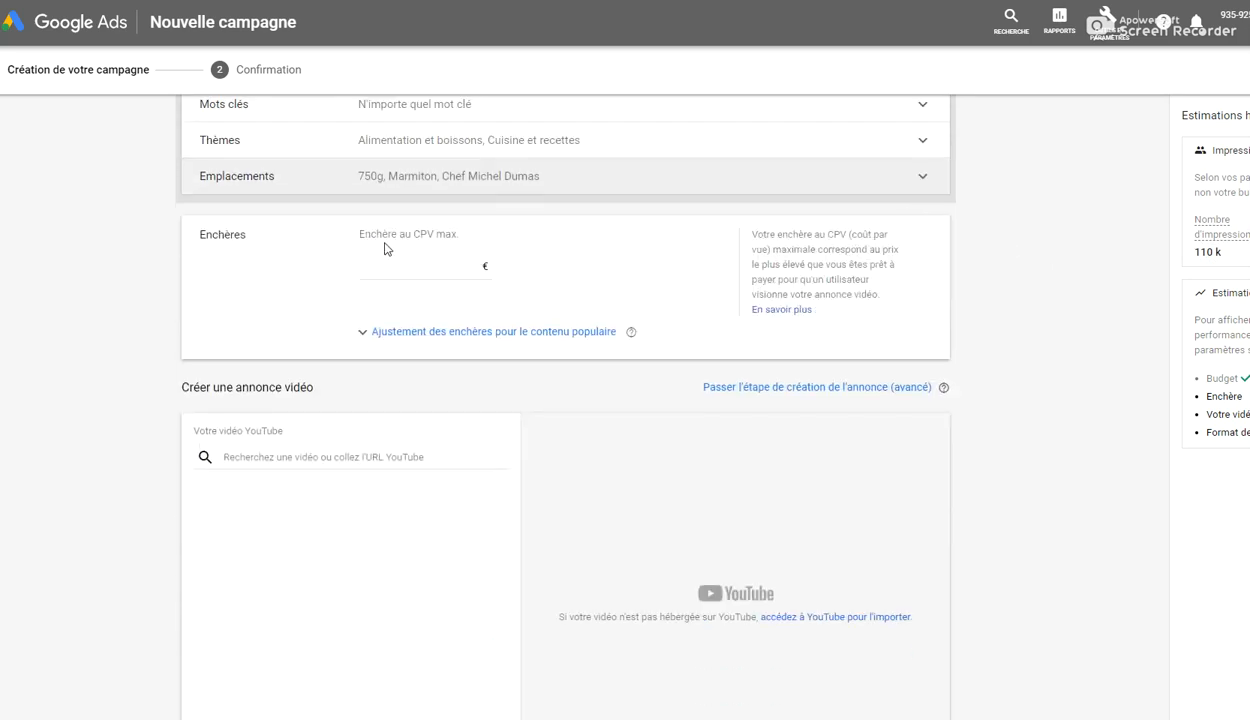
Step: Set the ad group's maximum CPV bid to 0,02 €
click(436, 265)
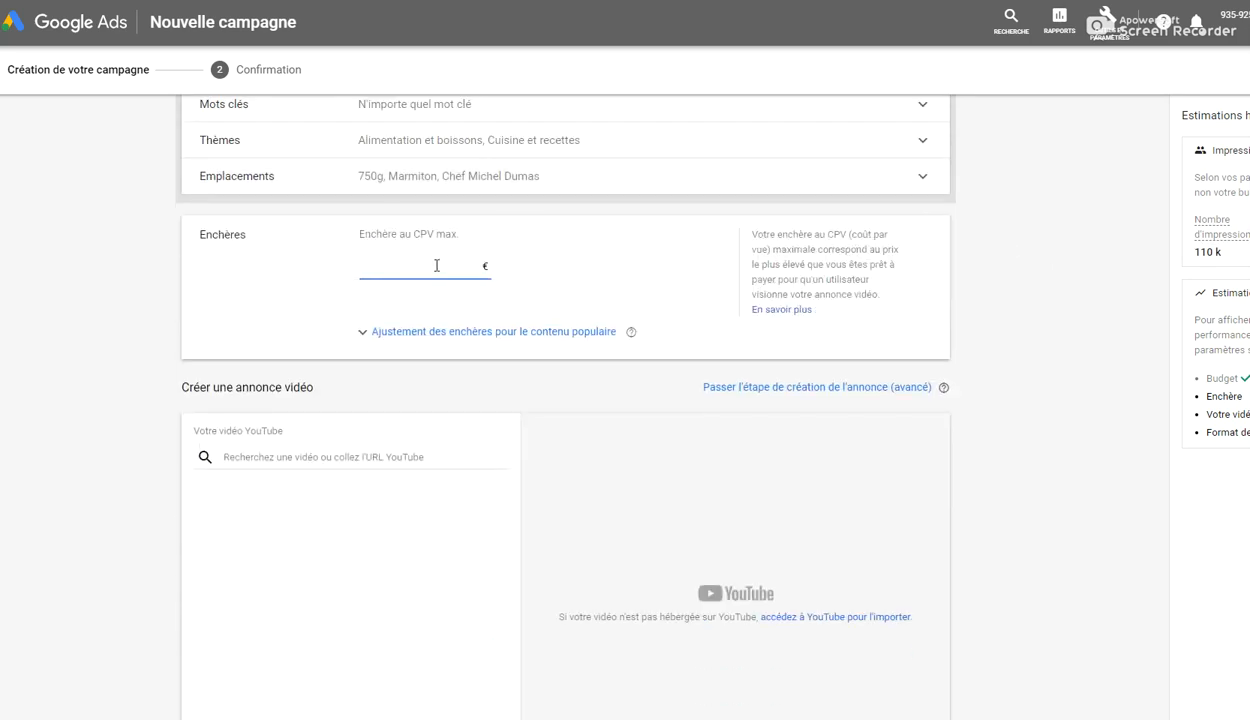
text(0,02)
click(1153, 369)
Step: Read the help note on the bid adjustment for popular content and set the adjustment to 50 %
click(556, 340)
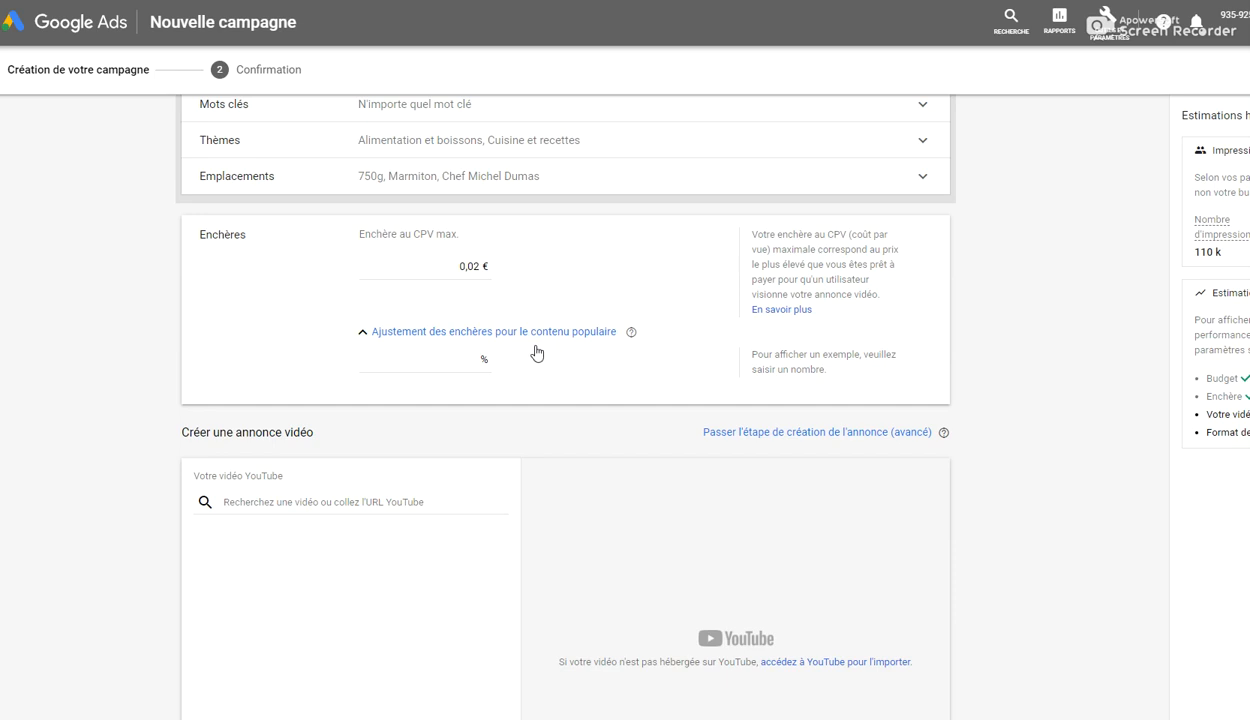
click(466, 358)
click(631, 336)
click(633, 335)
mouse_move(634, 343)
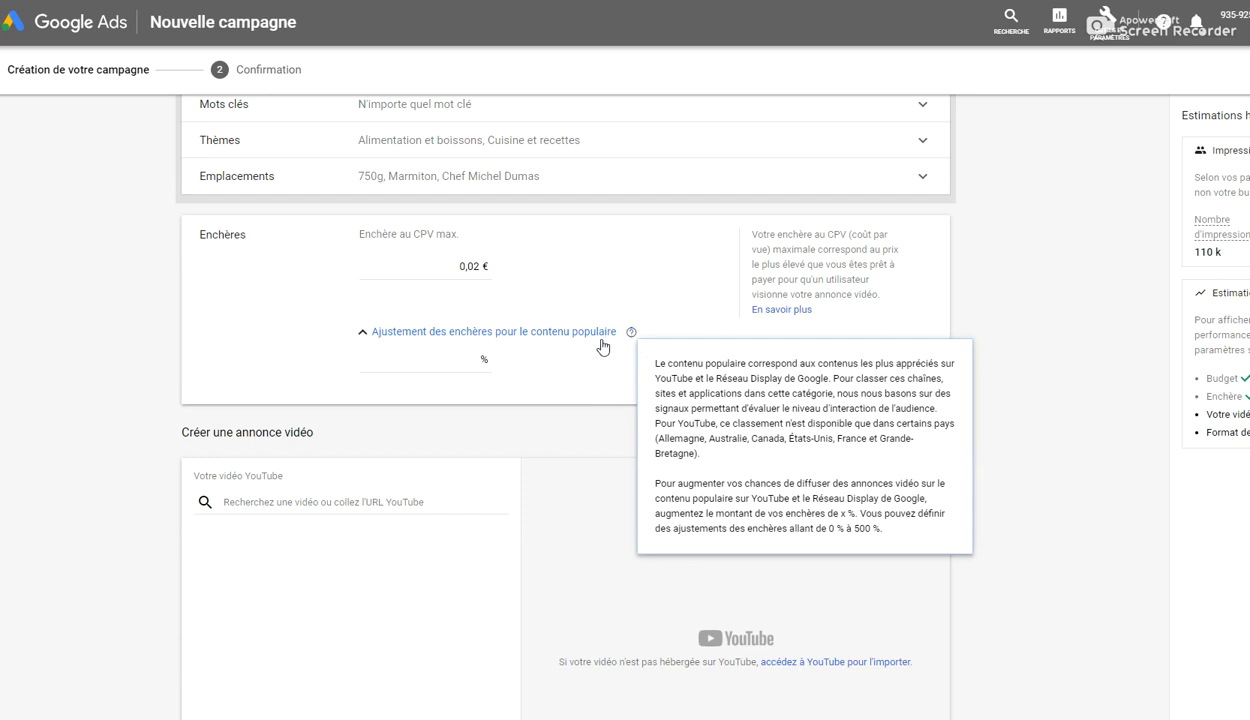
click(400, 336)
click(440, 347)
click(446, 360)
text(50)
click(1063, 363)
scroll(960, 372, down, 1)
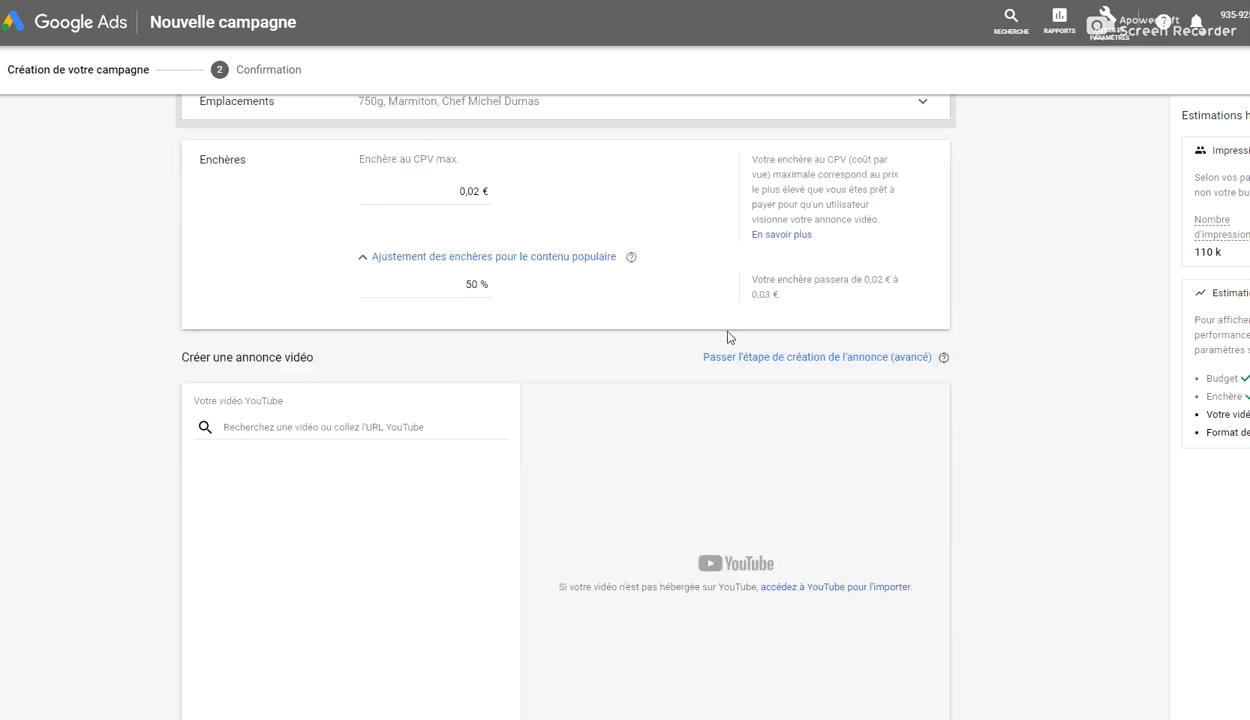
scroll(600, 325, down, 1)
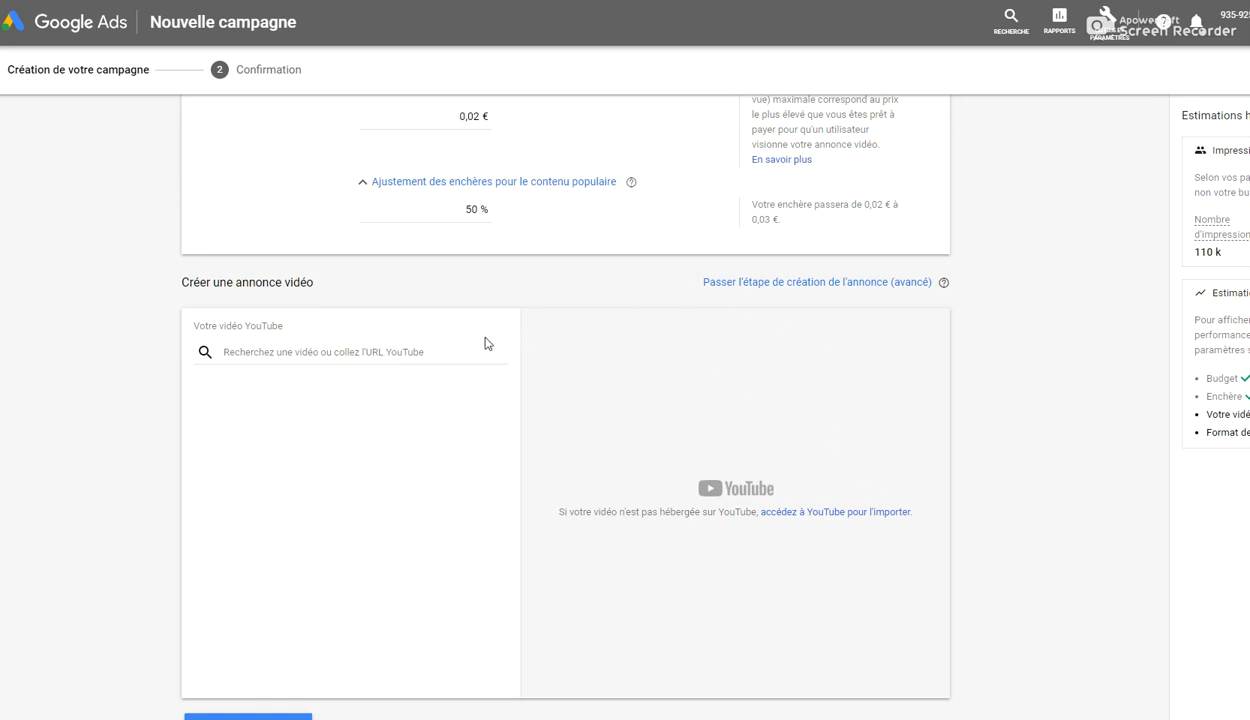
scroll(362, 350, down, 2)
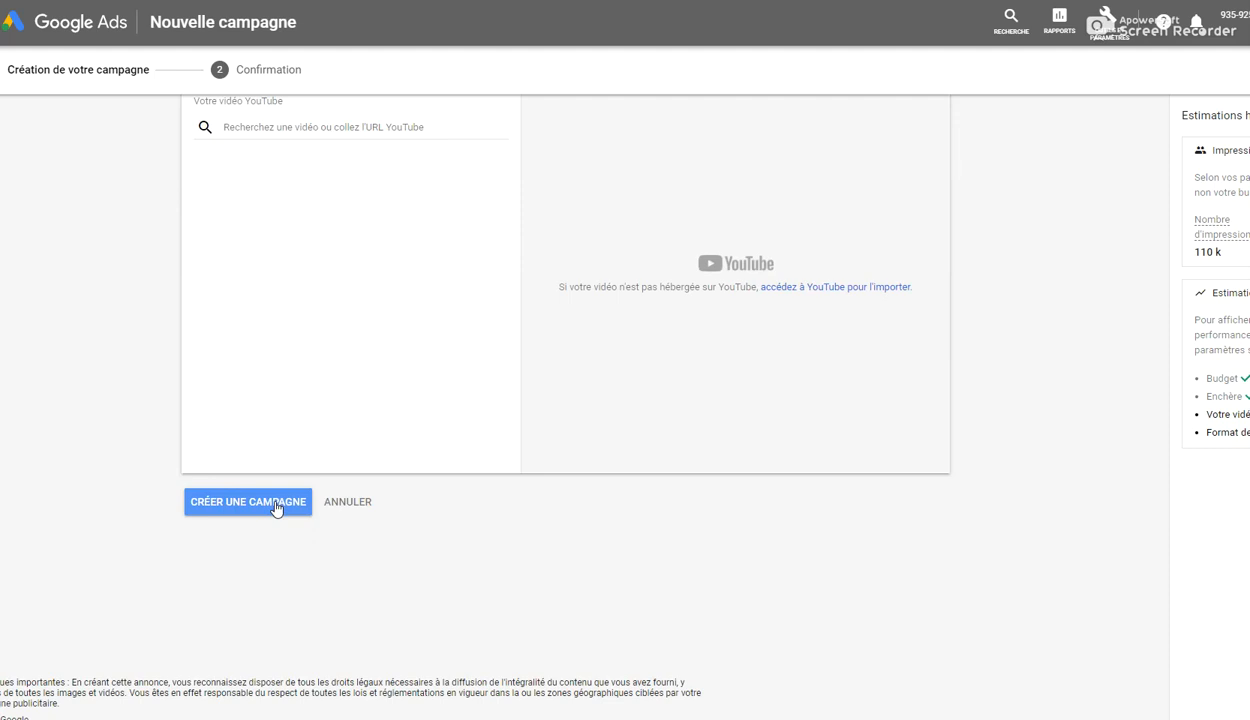
scroll(630, 380, up, 1)
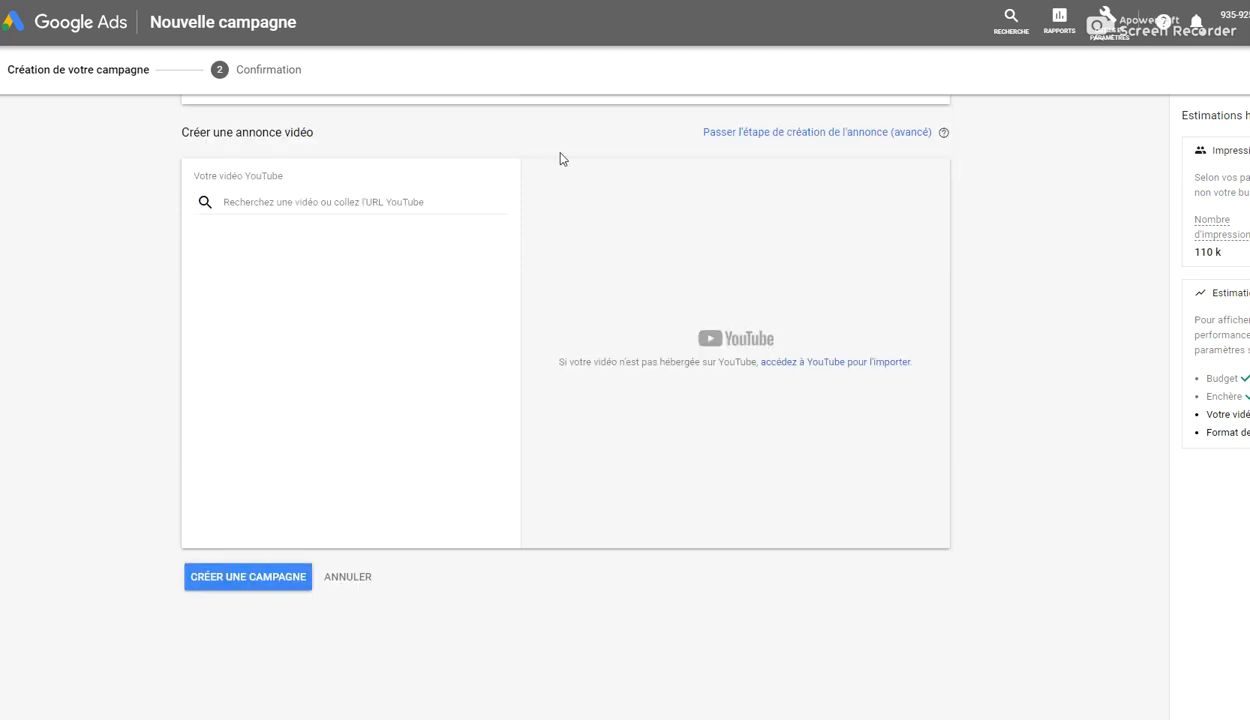